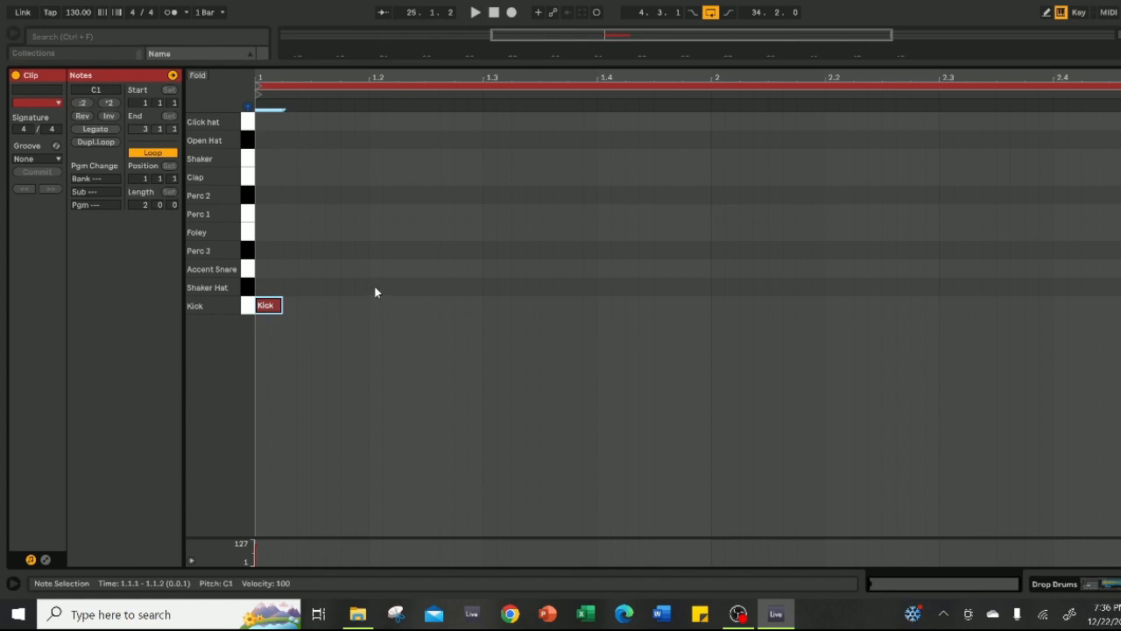
Step: Duplicate the first Kick note onto every beat of the two-bar drum clip and play it back
{"action": "left_click_drag", "start_coordinate": [368, 290], "coordinate": [266, 356]}
{"action": "key", "text": "ctrl+d"}
{"action": "key", "text": "ctrl+d"}
{"action": "key", "text": "ctrl+d"}
{"action": "key", "text": "ctrl+d"}
{"action": "key", "text": "ctrl+d"}
{"action": "key", "text": "ctrl+d"}
{"action": "key", "text": "ctrl+d"}
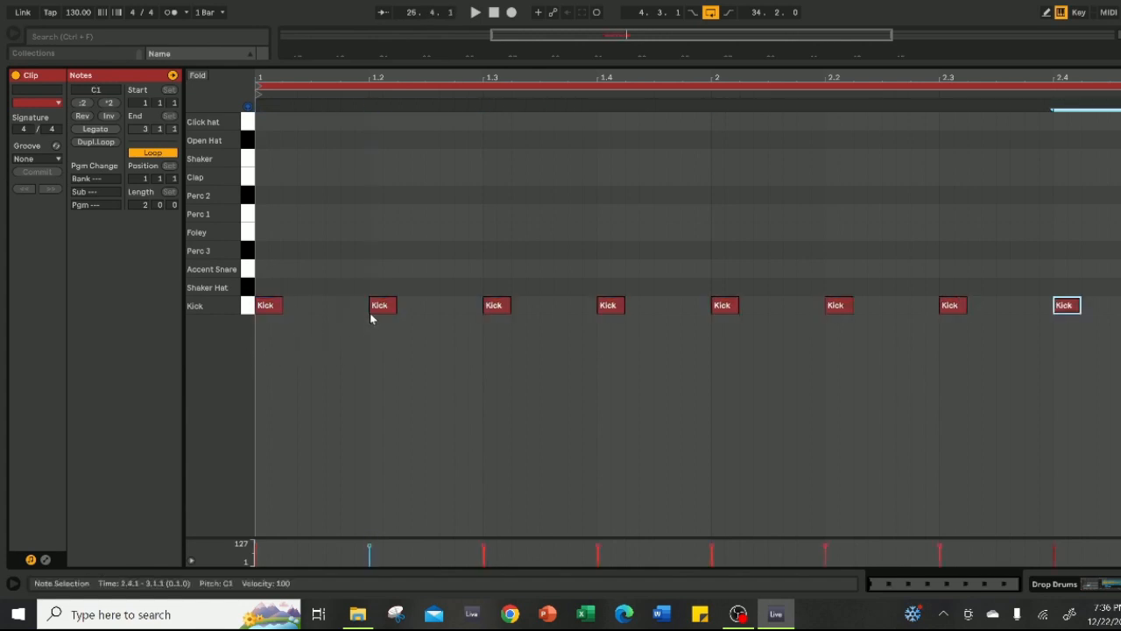
{"action": "key", "text": "space"}
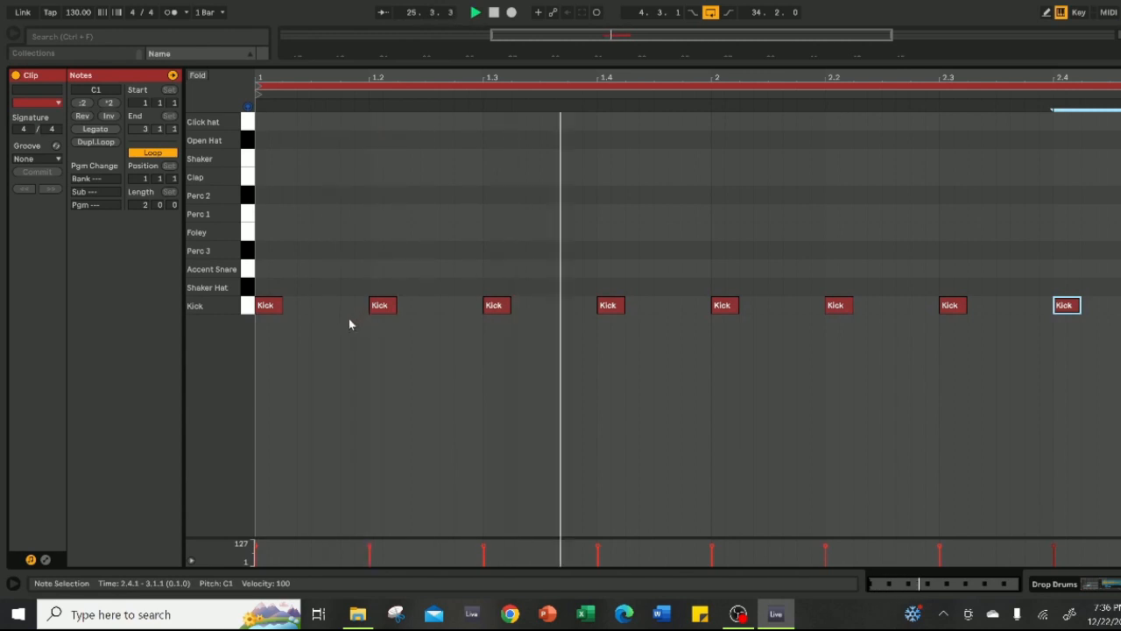
Step: Add a short Clap note at 1.2, repeat it on every second beat through both bars, and audition the pattern
{"action": "double_click", "coordinate": [375, 178]}
{"action": "key", "text": "space"}
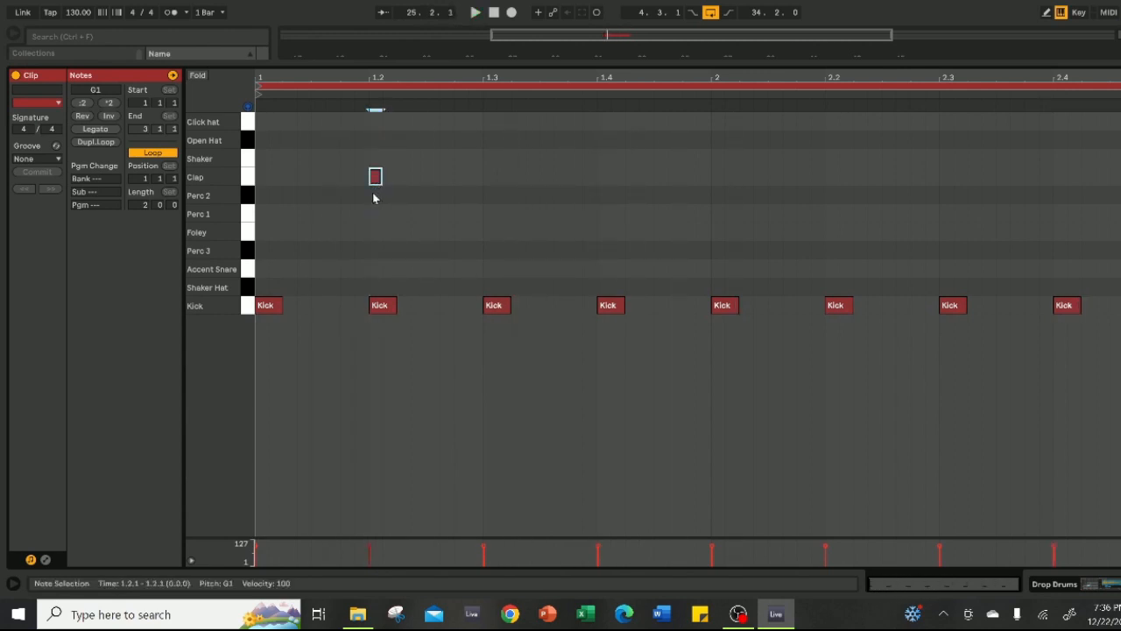
{"action": "key", "text": "ctrl+d"}
{"action": "key", "text": "ctrl+d"}
{"action": "key", "text": "ctrl+d"}
{"action": "key", "text": "space"}
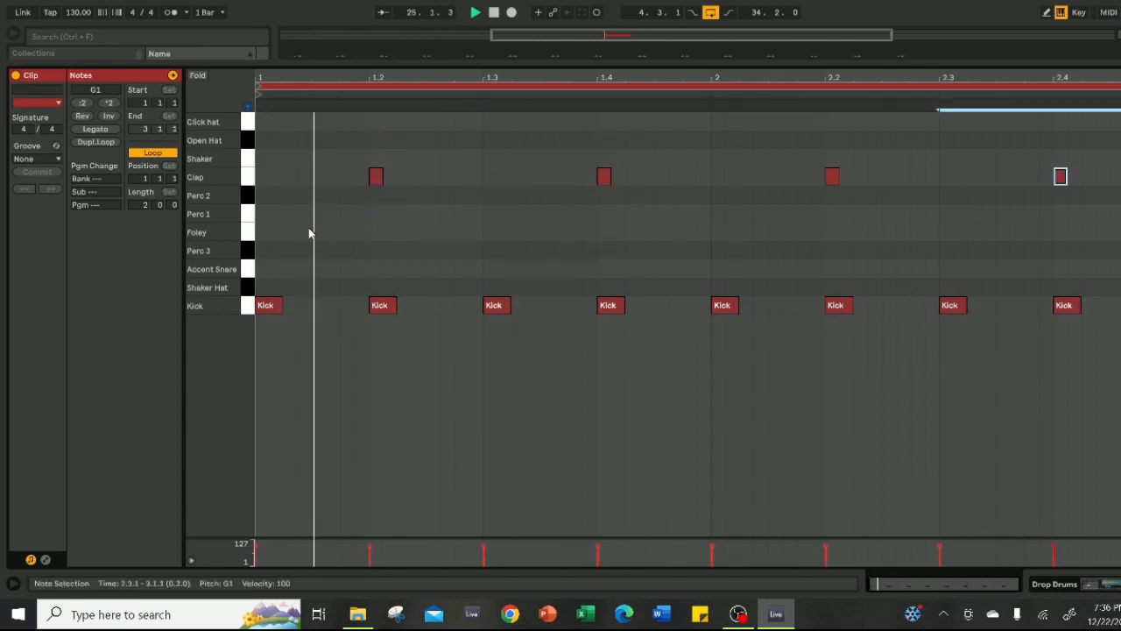
{"action": "key", "text": "space"}
Step: Copy all four Clap notes onto the Perc 1 row at the same positions
{"action": "left_click", "coordinate": [248, 177]}
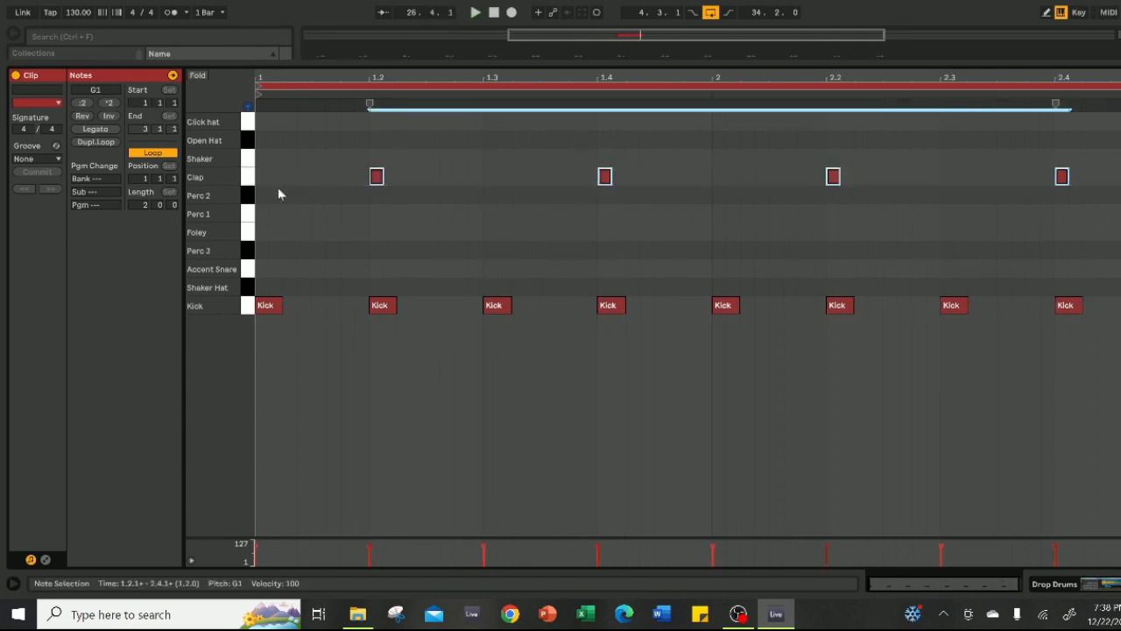
{"action": "left_click_drag", "start_coordinate": [376, 179], "coordinate": [371, 215]}
{"action": "scroll", "coordinate": [371, 216], "scroll_direction": "up", "scroll_amount": 10}
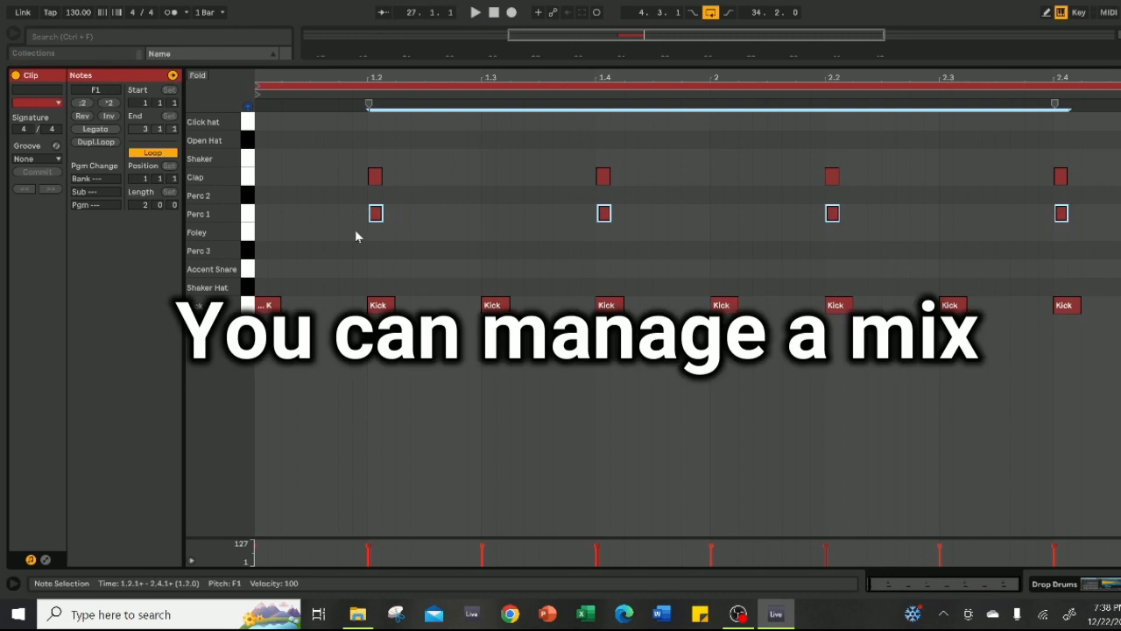
Step: Add an eighth-note Open Hat on the first offbeat at 1.1.3 and duplicate it onto every offbeat of both bars
{"action": "double_click", "coordinate": [312, 141]}
{"action": "left_click_drag", "start_coordinate": [321, 140], "coordinate": [366, 139]}
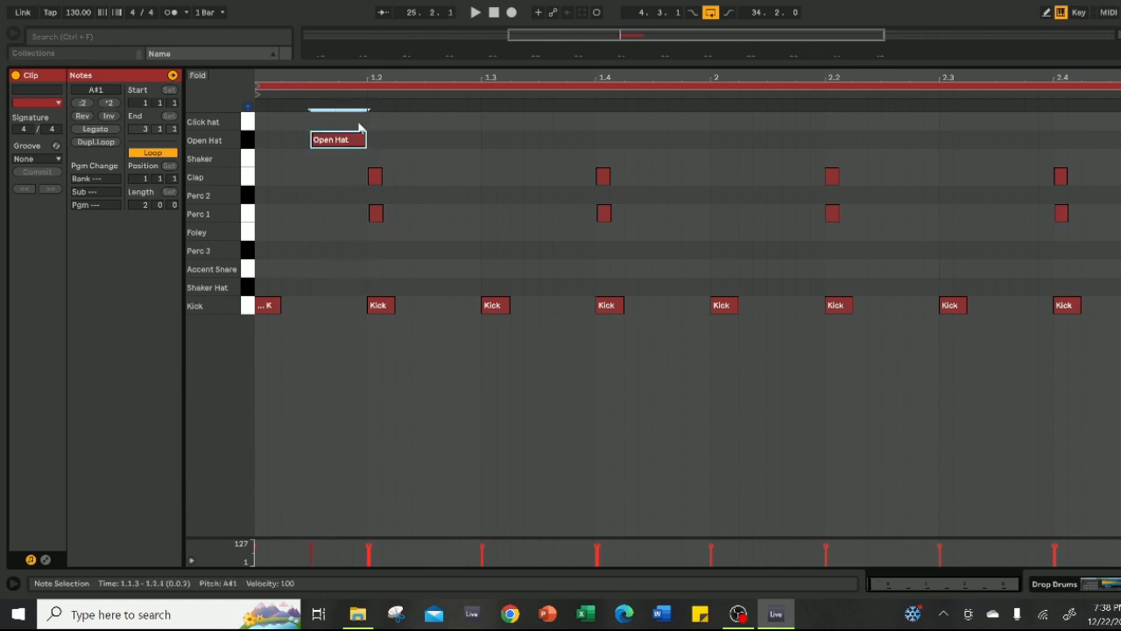
{"action": "key", "text": "ctrl+d"}
{"action": "key", "text": "ctrl+d"}
{"action": "key", "text": "ctrl+d"}
{"action": "key", "text": "ctrl+d"}
{"action": "key", "text": "ctrl+d"}
{"action": "key", "text": "ctrl+d"}
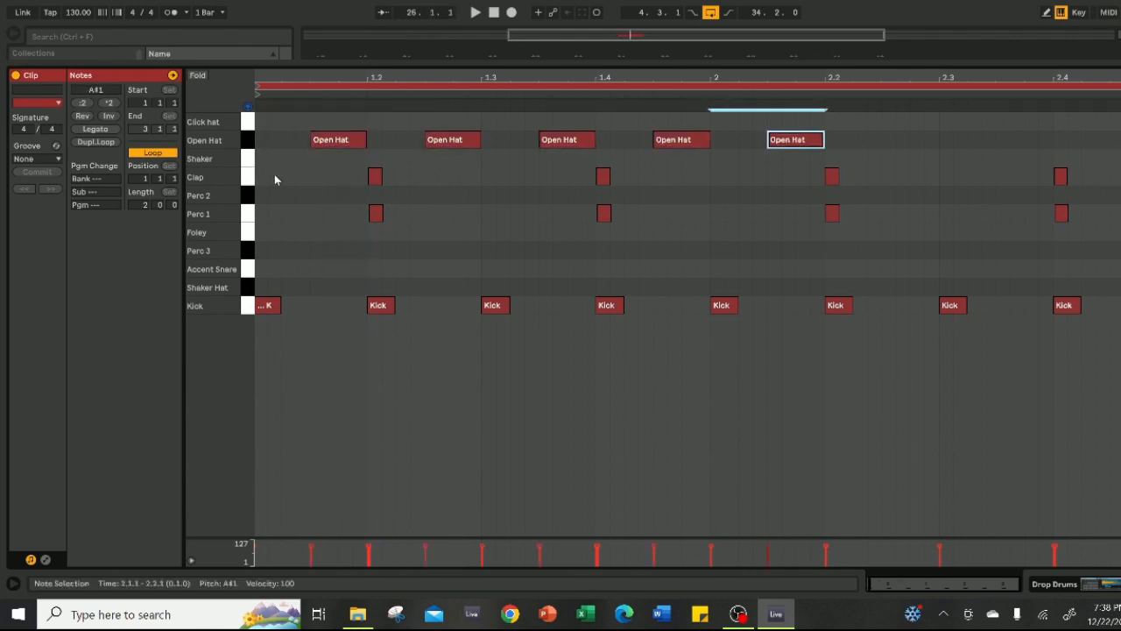
{"action": "key", "text": "ctrl+d"}
{"action": "key", "text": "space"}
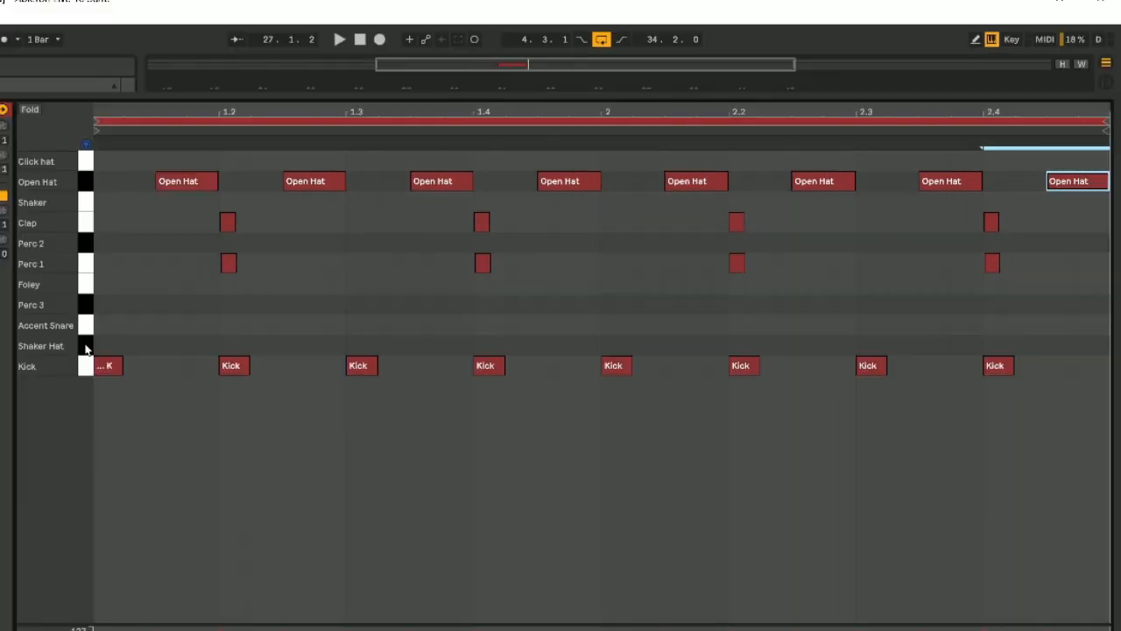
{"action": "key", "text": "space"}
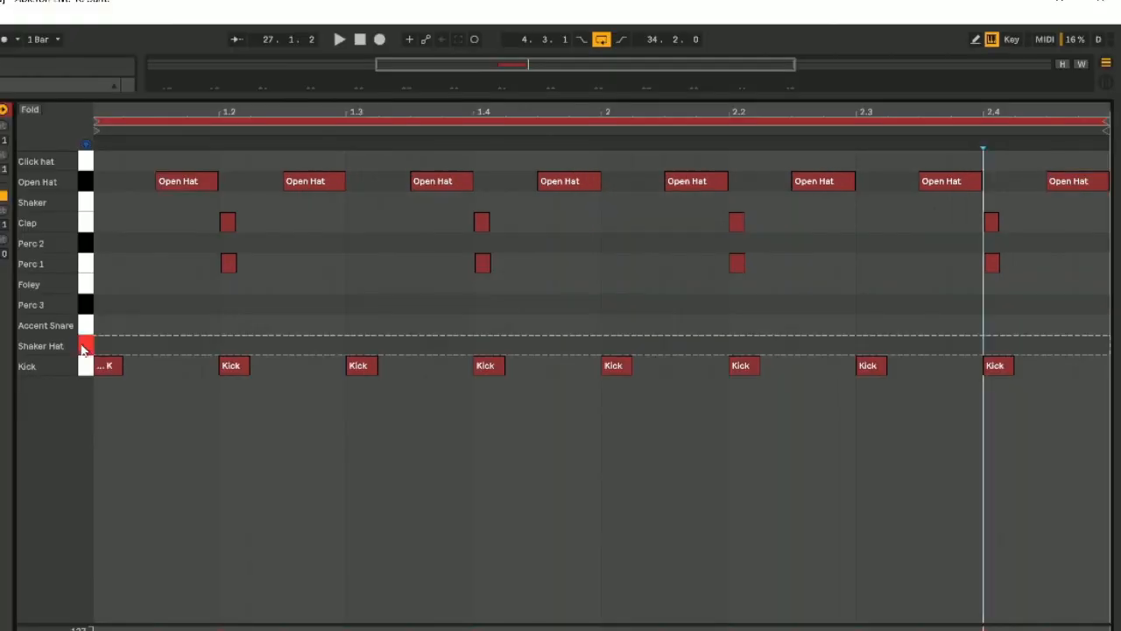
Step: Add a short Shaker Hat note right after the first Kick and a sixteenth Perc 3 note just before 1.2
{"action": "double_click", "coordinate": [131, 345]}
{"action": "mouse_move", "coordinate": [138, 346]}
{"action": "left_mouse_down"}
{"action": "mouse_move", "coordinate": [155, 345]}
{"action": "mouse_move", "coordinate": [143, 345]}
{"action": "left_mouse_up"}
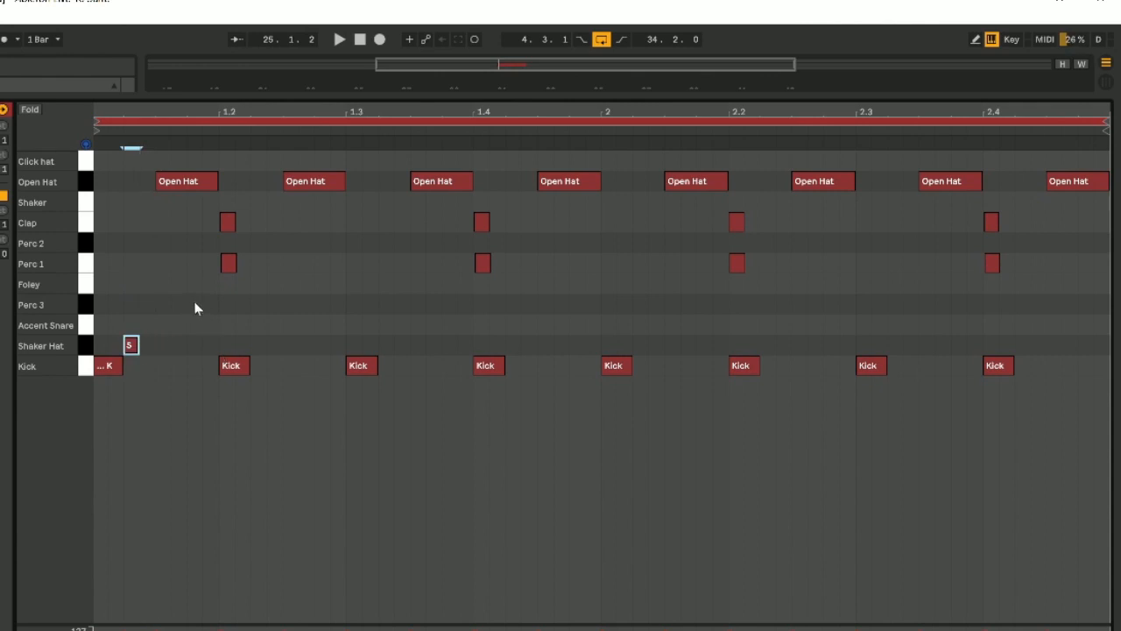
{"action": "left_click_drag", "start_coordinate": [200, 304], "coordinate": [218, 304]}
{"action": "key", "text": "space"}
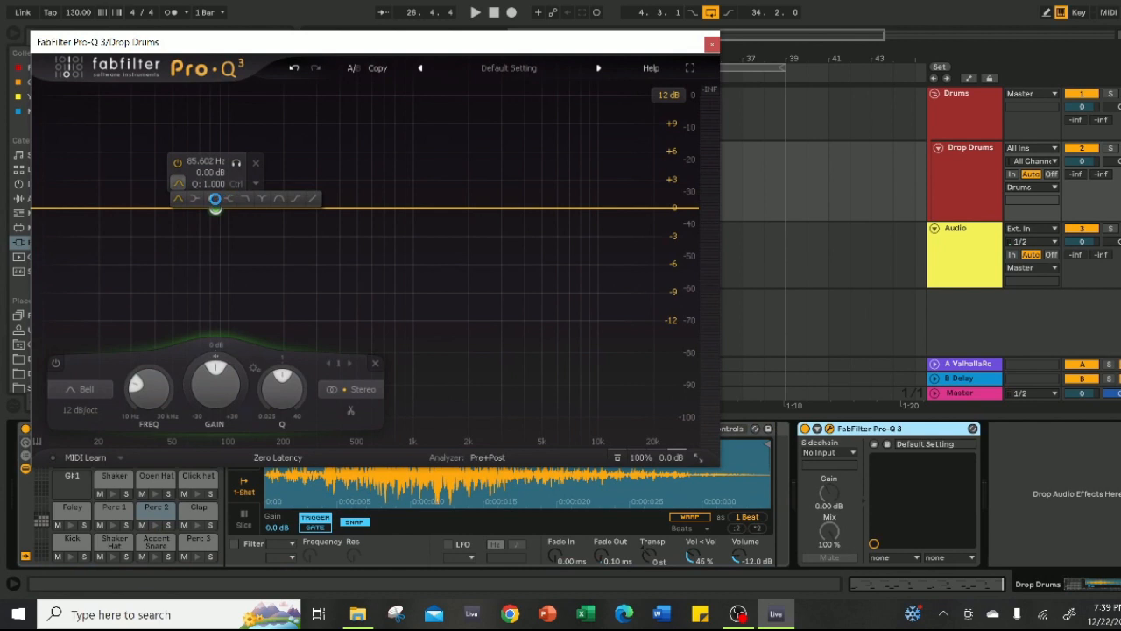
Step: Change the Pro-Q 3 band at 85.602 Hz to a low cut with a Brickwall slope
{"action": "left_click", "coordinate": [215, 199]}
{"action": "left_click", "coordinate": [210, 184]}
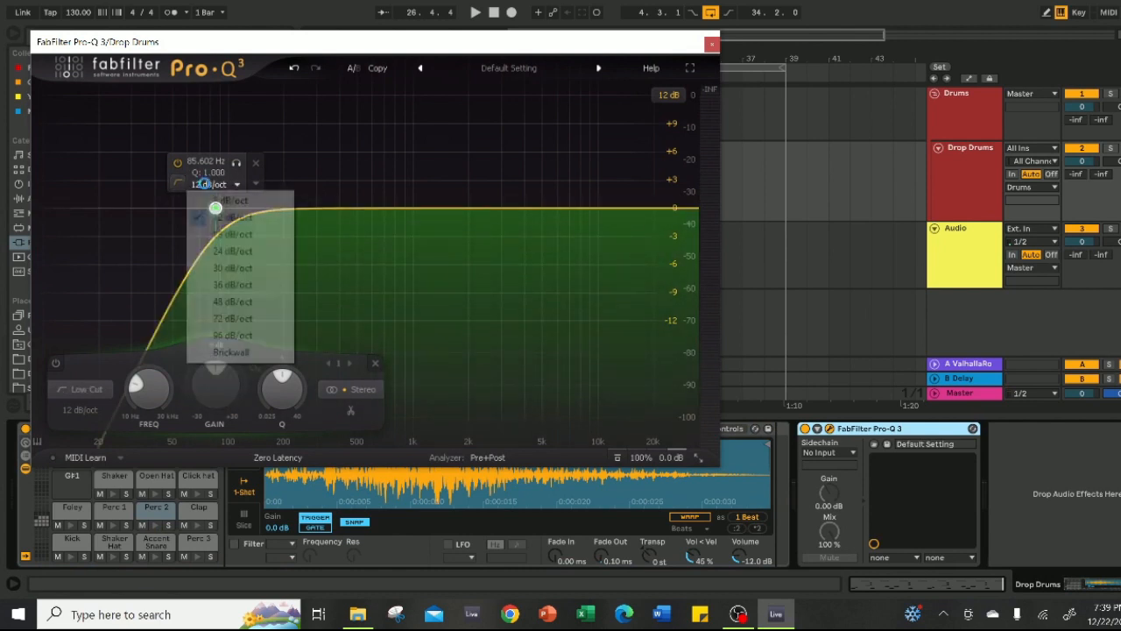
{"action": "left_click", "coordinate": [241, 351]}
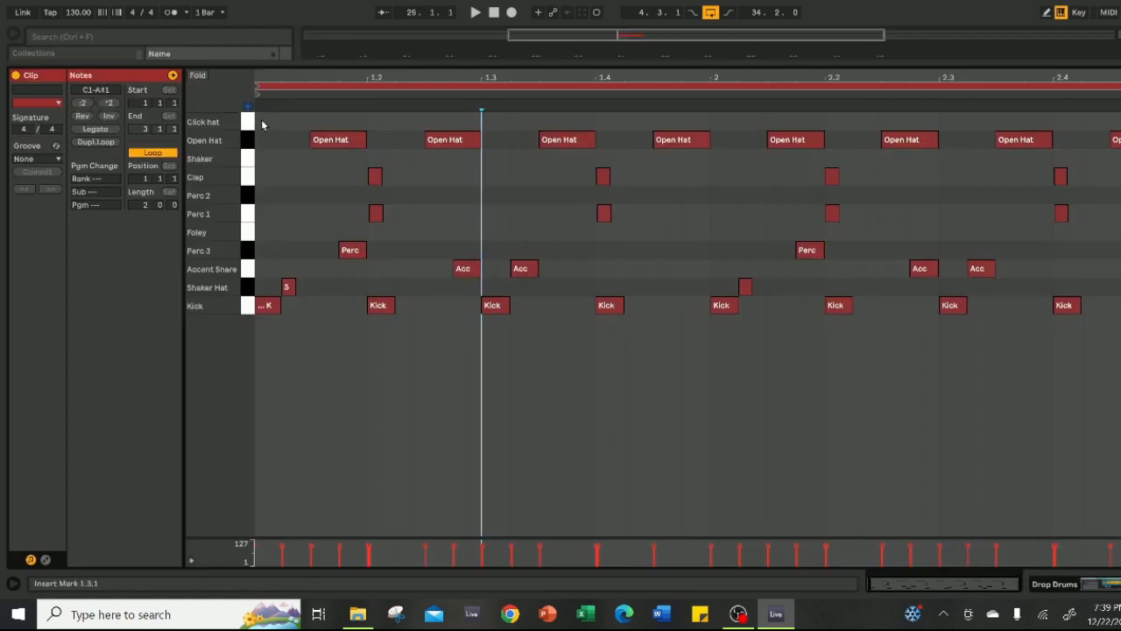
Step: Fill the first beat with four consecutive sixteenth-note Click hat notes
{"action": "double_click", "coordinate": [261, 124]}
{"action": "key", "text": "ctrl+d"}
{"action": "key", "text": "ctrl+d"}
{"action": "key", "text": "ctrl+d"}
Step: Lower the velocity of the second and fourth Click hat notes in the first beat to 63
{"action": "left_click", "coordinate": [272, 122]}
{"action": "left_click", "coordinate": [294, 121], "text": "shift"}
{"action": "left_click", "coordinate": [322, 122], "text": "shift"}
{"action": "left_click", "coordinate": [346, 123], "text": "shift"}
{"action": "left_click", "coordinate": [298, 141]}
{"action": "left_click", "coordinate": [305, 127]}
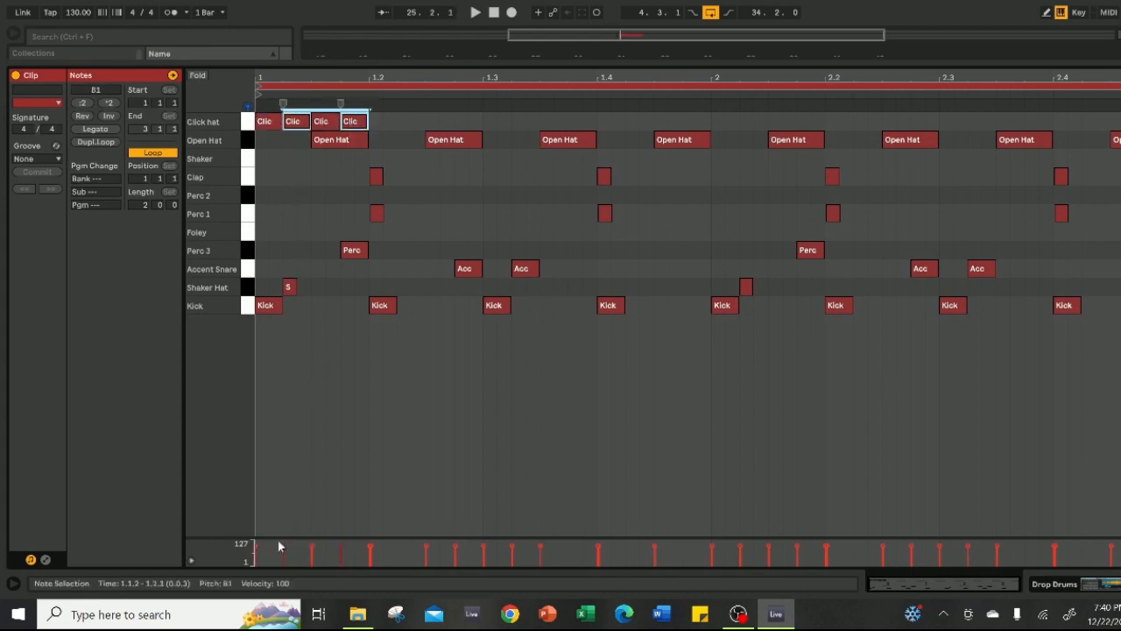
{"action": "left_click_drag", "start_coordinate": [283, 550], "coordinate": [283, 552]}
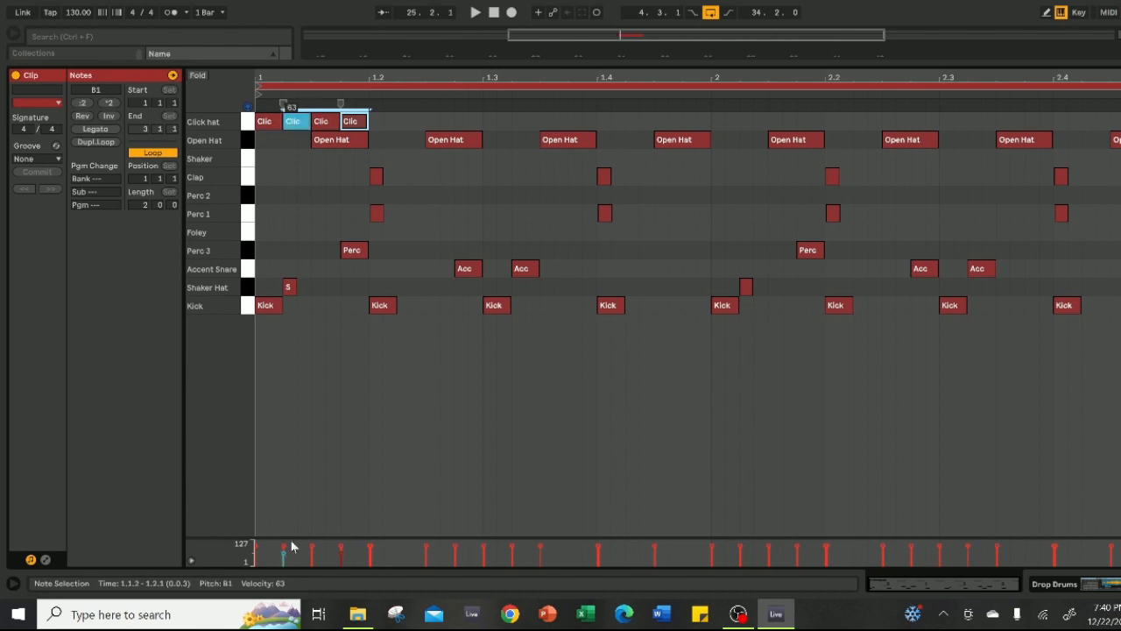
{"action": "left_click", "coordinate": [324, 120]}
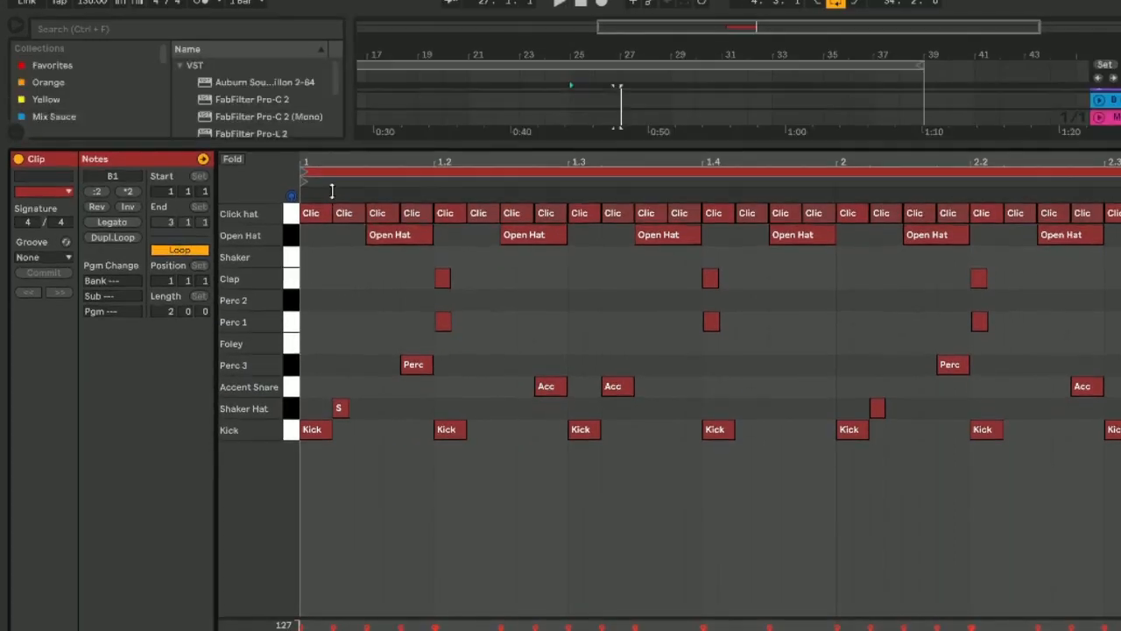
Step: Browse the Core Library's Swing grooves and apply Swing 16-55 to the drum clip
{"action": "left_click_drag", "start_coordinate": [332, 191], "coordinate": [298, 210]}
{"action": "left_click", "coordinate": [67, 307]}
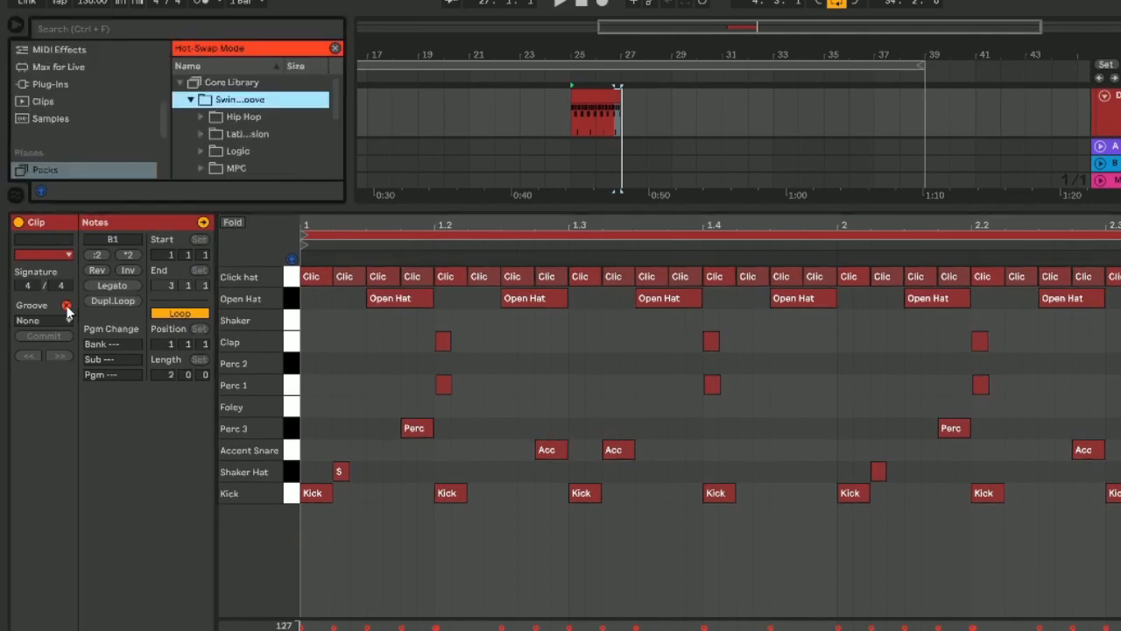
{"action": "left_click_drag", "start_coordinate": [346, 205], "coordinate": [346, 347]}
{"action": "left_click", "coordinate": [201, 287]}
{"action": "left_click_drag", "start_coordinate": [337, 139], "coordinate": [475, 191]}
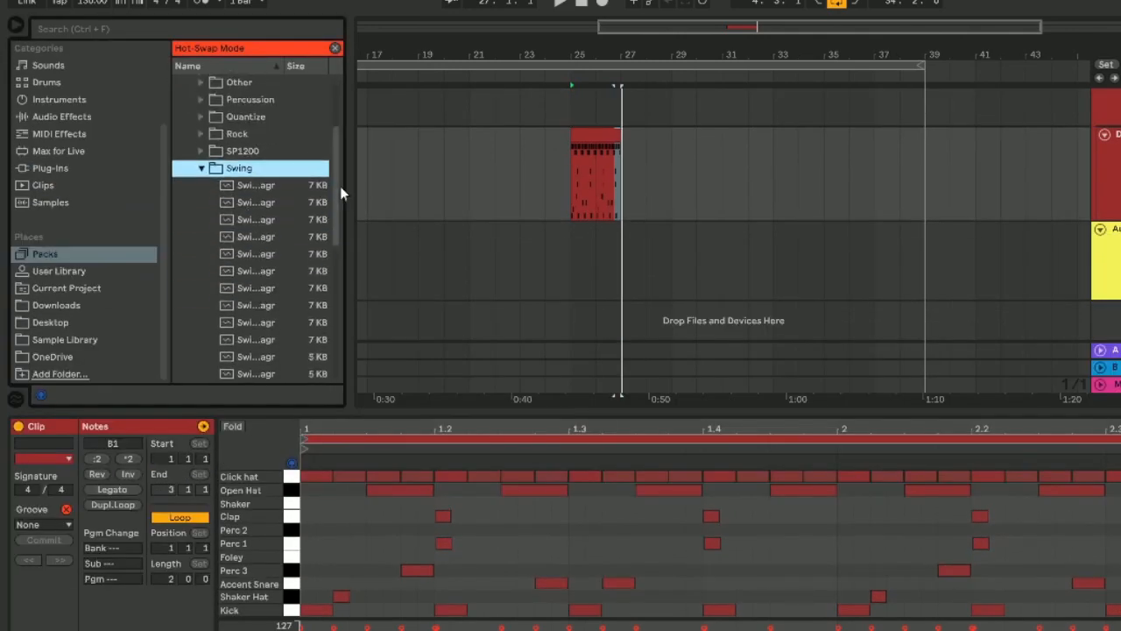
{"action": "scroll", "coordinate": [272, 235], "scroll_direction": "down", "scroll_amount": 3}
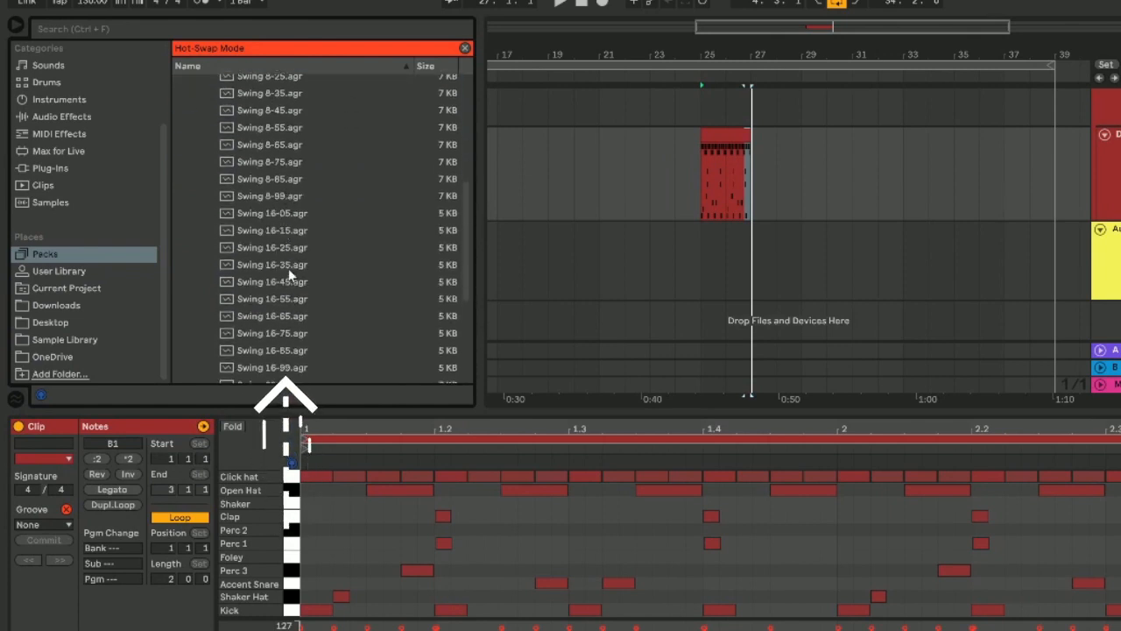
{"action": "double_click", "coordinate": [262, 299]}
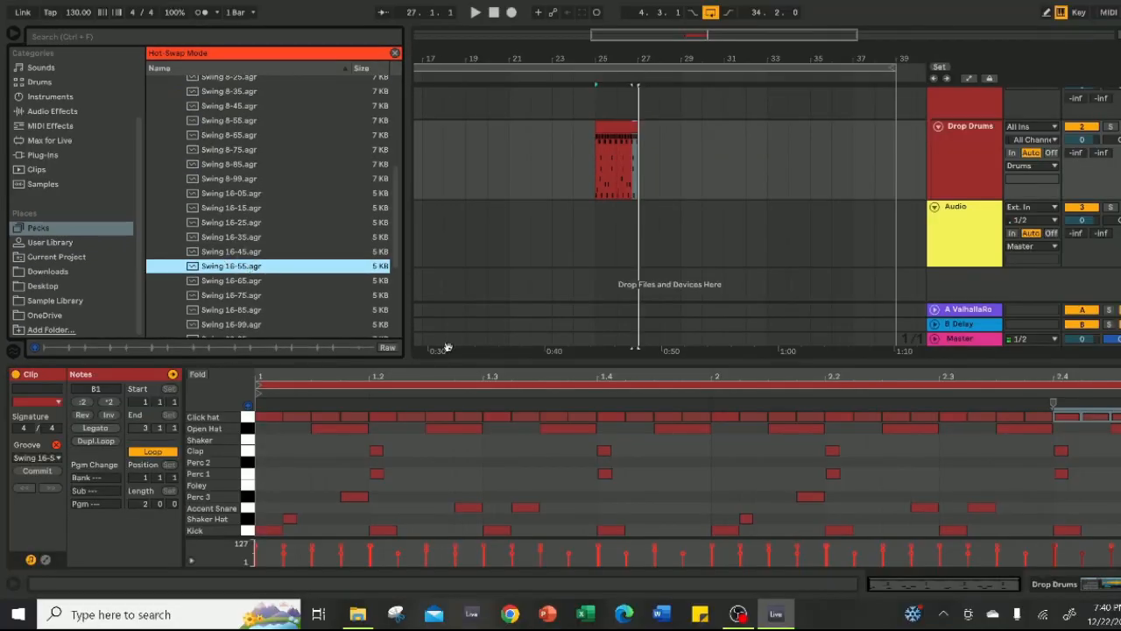
{"action": "left_click_drag", "start_coordinate": [451, 331], "coordinate": [451, 140]}
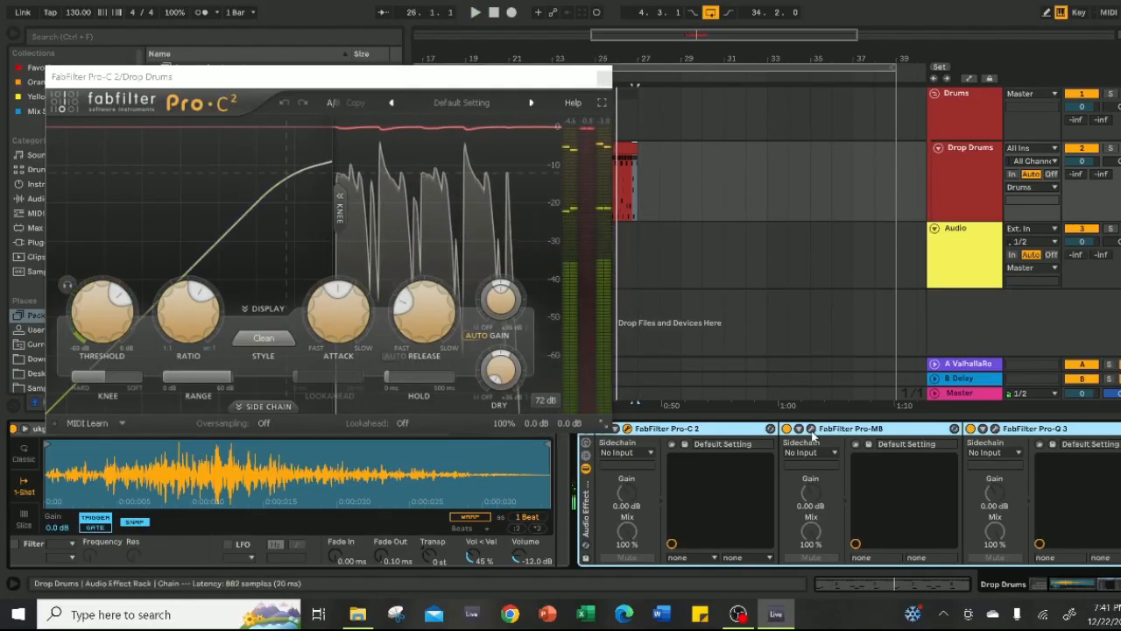
Step: Open the Pro-MB and Pro-Q 3 effects on the Drop Drums track to examine their settings
{"action": "left_click", "coordinate": [811, 429]}
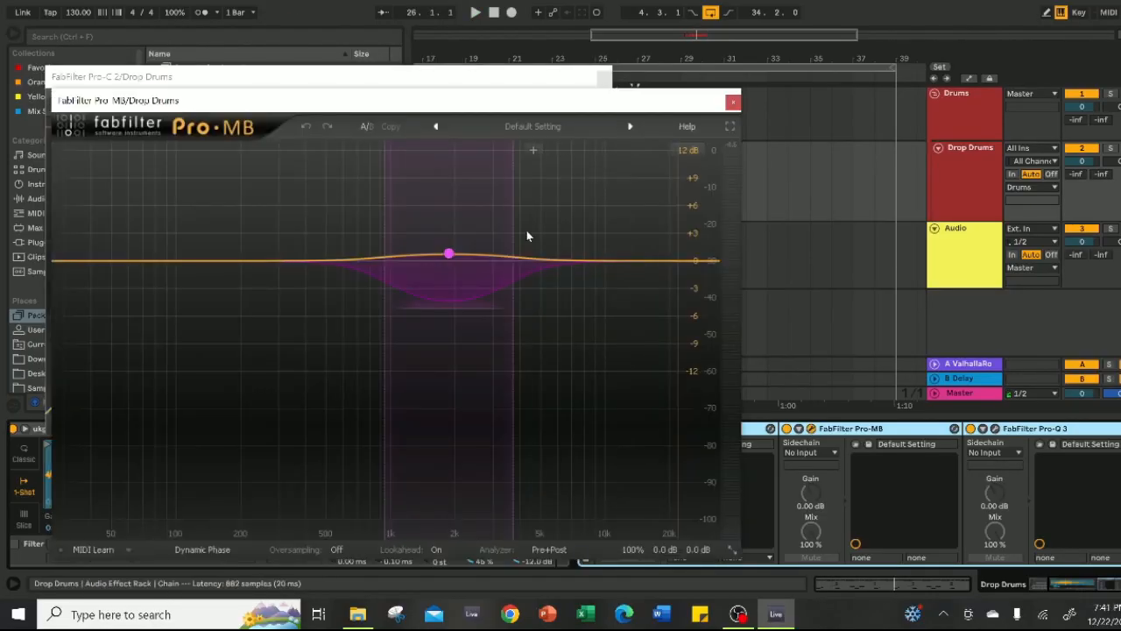
{"action": "key", "text": "space"}
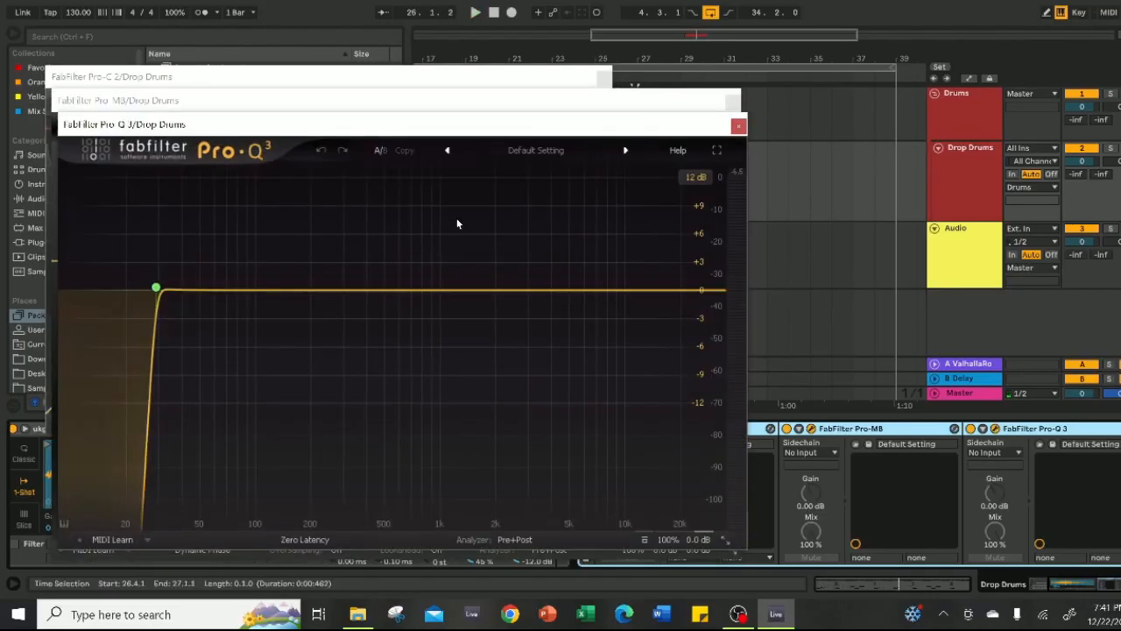
{"action": "key", "text": "space"}
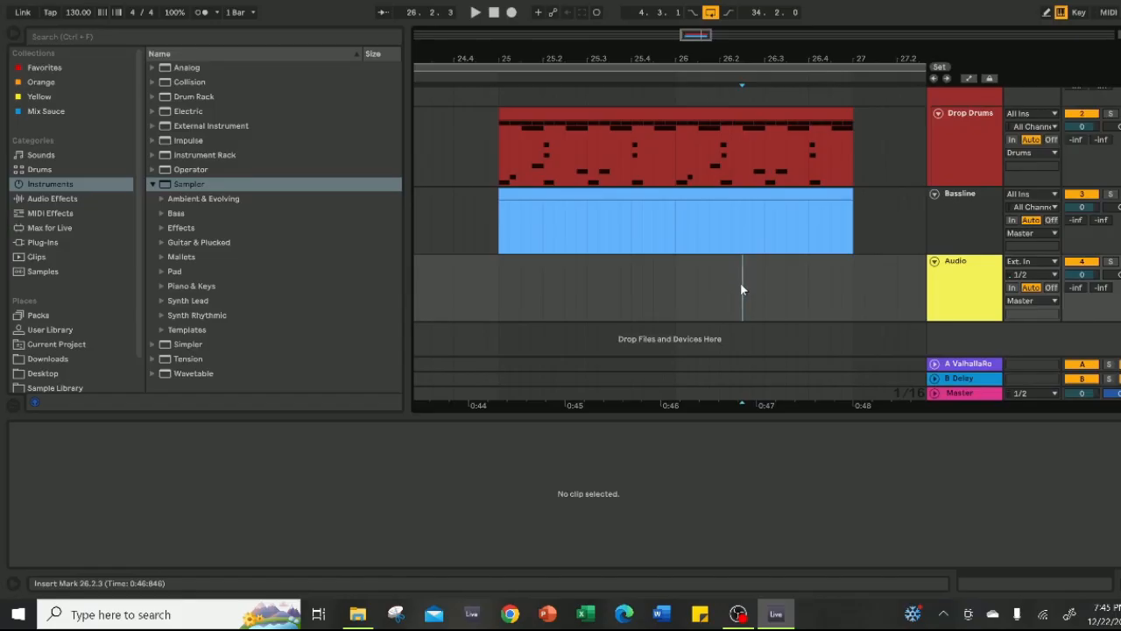
Step: Paste the house organ one-shot onto the Audio track and load it into a new Sampler on the Bassline track
{"action": "key", "text": "ctrl+v"}
{"action": "left_click", "coordinate": [951, 210]}
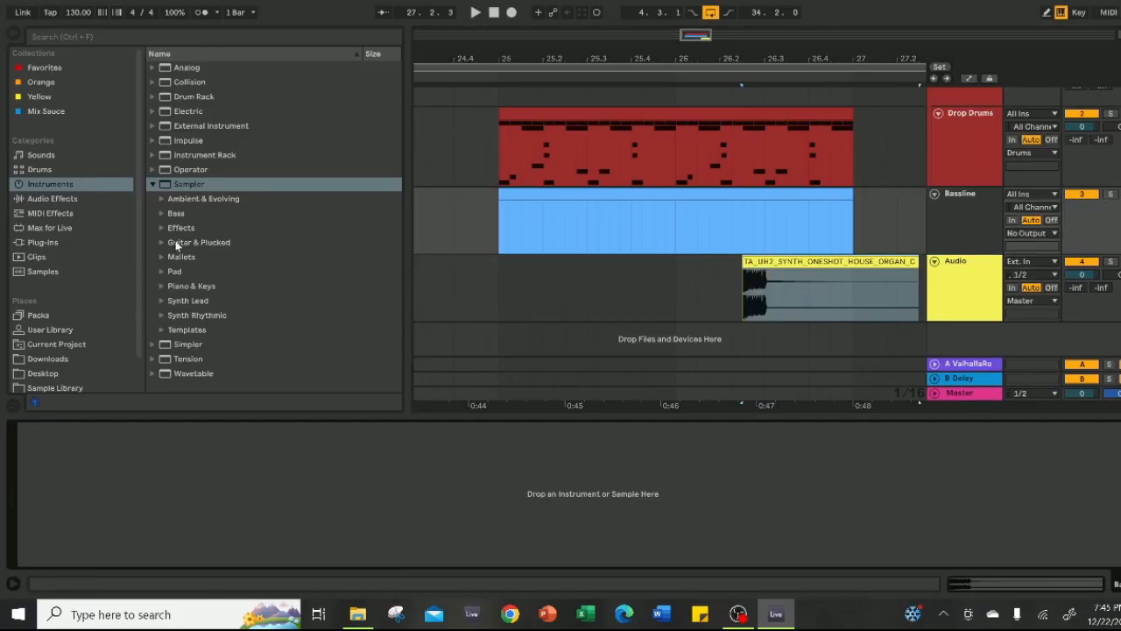
{"action": "left_click", "coordinate": [180, 185]}
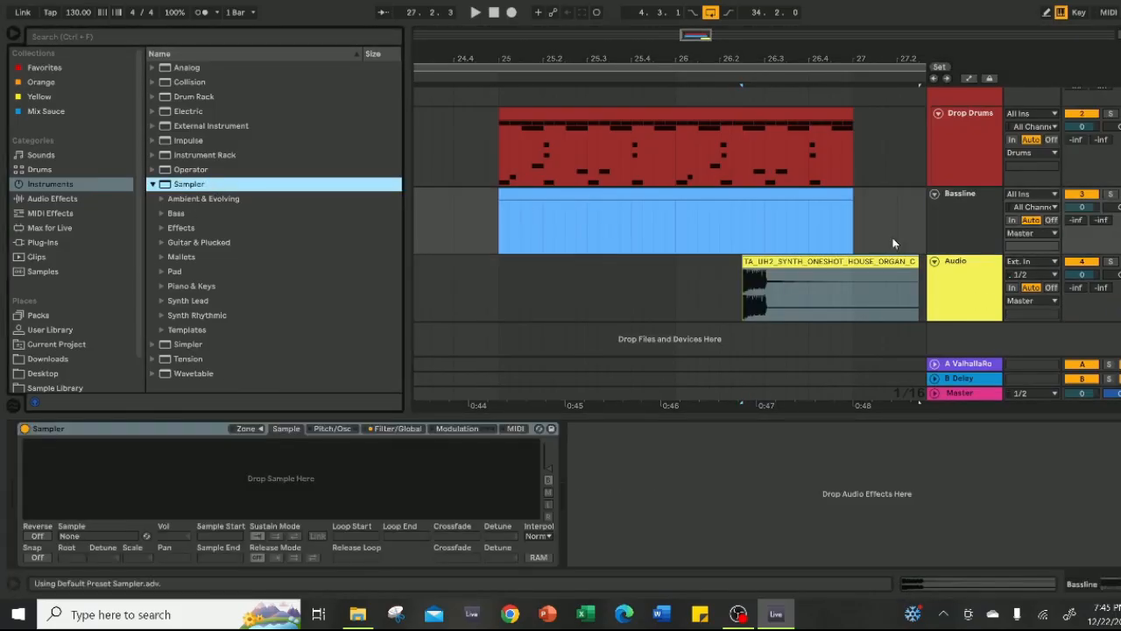
{"action": "left_click_drag", "start_coordinate": [827, 264], "coordinate": [391, 492]}
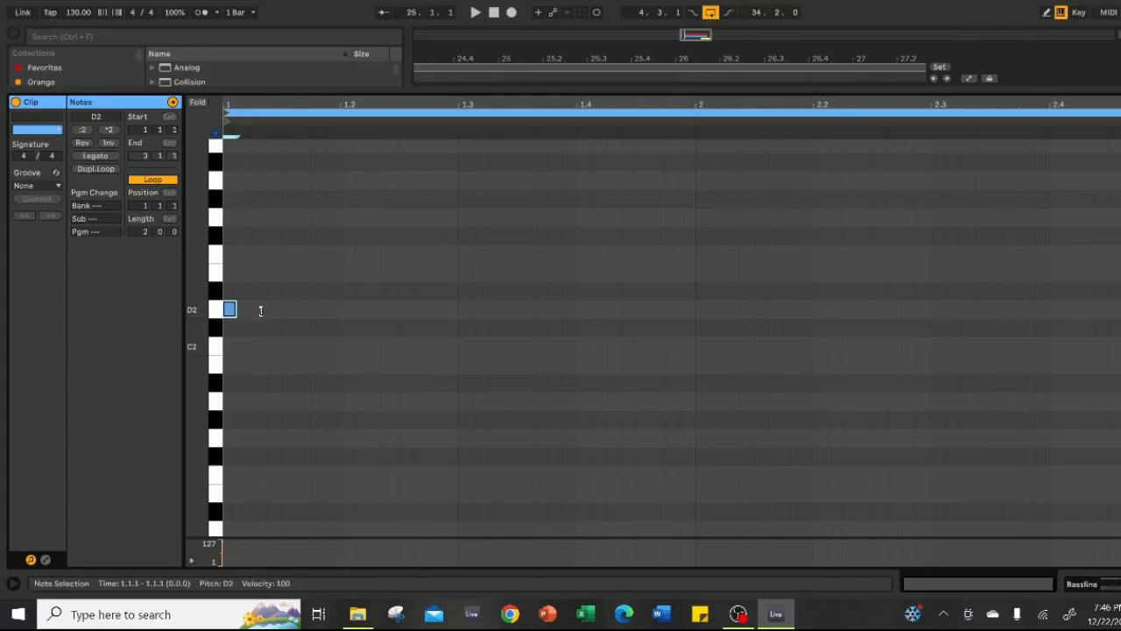
Step: Write the bassline's first bar with two D2 notes, an A2, two E2 notes and an F2, checking it by playback
{"action": "left_click_drag", "start_coordinate": [310, 307], "coordinate": [458, 281]}
{"action": "scroll", "coordinate": [388, 408], "scroll_direction": "up", "scroll_amount": 3}
{"action": "left_click", "coordinate": [421, 285]}
{"action": "left_click", "coordinate": [595, 330]}
{"action": "key", "text": "space"}
{"action": "left_click_drag", "start_coordinate": [351, 411], "coordinate": [679, 357]}
{"action": "mouse_move", "coordinate": [722, 357]}
{"action": "left_mouse_down"}
{"action": "mouse_move", "coordinate": [697, 361]}
{"action": "mouse_move", "coordinate": [911, 371]}
{"action": "left_mouse_up"}
{"action": "left_click_drag", "start_coordinate": [844, 375], "coordinate": [902, 357]}
{"action": "key", "text": "space"}
Step: Shape the second-bar riff into alternating E2 and F2 notes starting at 2.2.3, and assign a groove to the bassline clip
{"action": "left_click_drag", "start_coordinate": [1113, 420], "coordinate": [816, 346]}
{"action": "left_click_drag", "start_coordinate": [843, 395], "coordinate": [902, 396]}
{"action": "left_click_drag", "start_coordinate": [989, 376], "coordinate": [962, 377]}
{"action": "left_click_drag", "start_coordinate": [1048, 394], "coordinate": [1021, 394]}
{"action": "left_click", "coordinate": [1077, 377]}
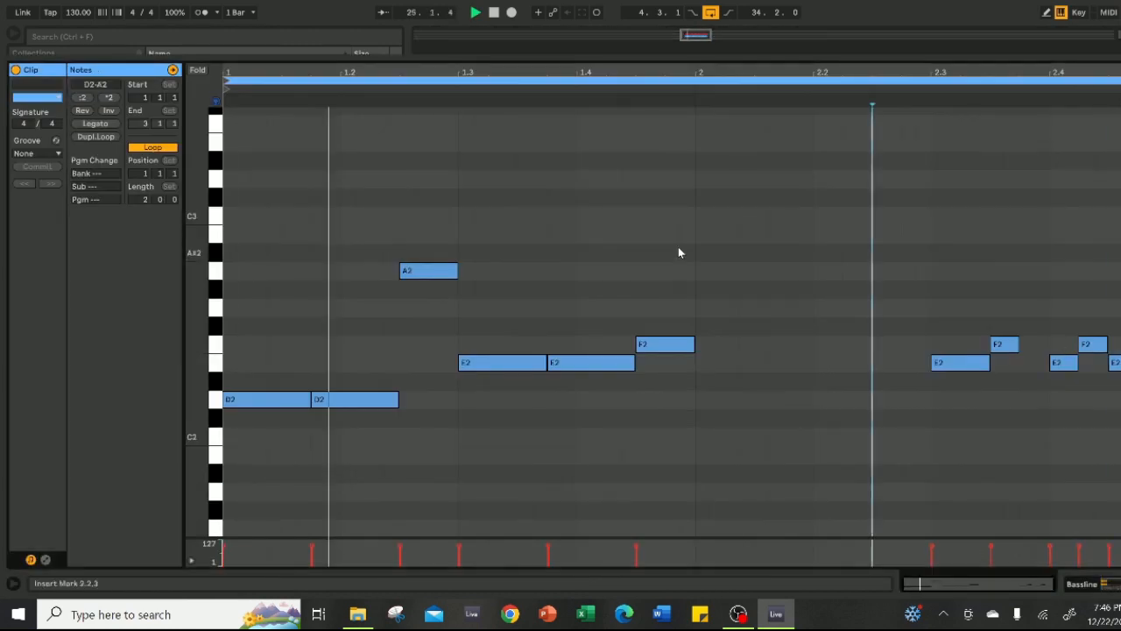
{"action": "left_click", "coordinate": [1051, 411]}
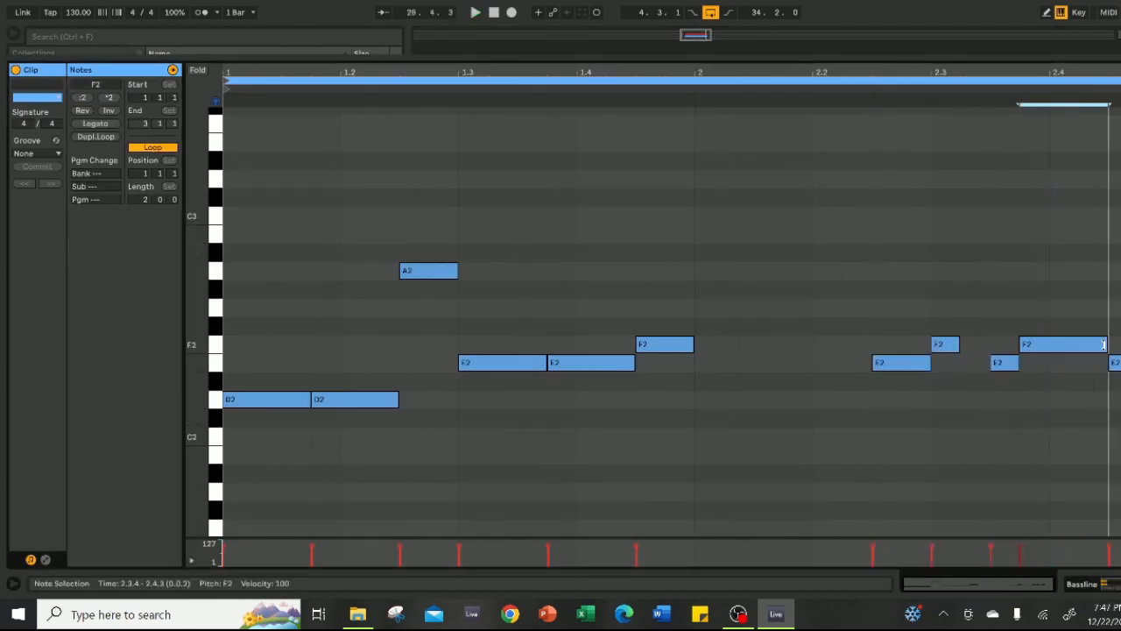
{"action": "left_click", "coordinate": [35, 153]}
{"action": "left_click", "coordinate": [39, 176]}
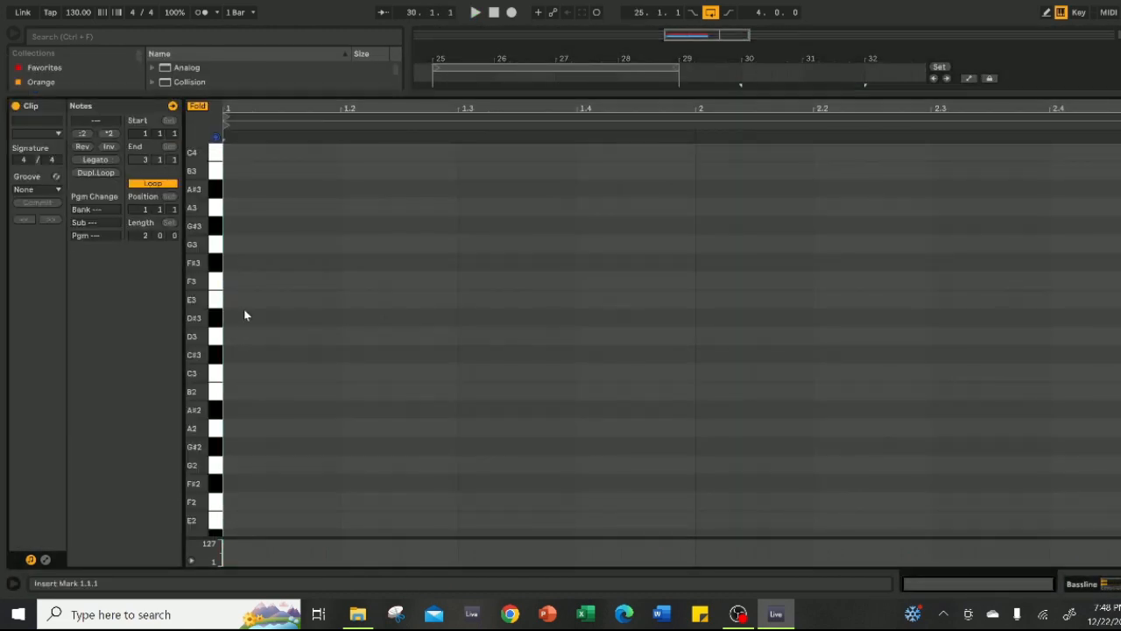
Step: In the empty two-bar clip, write three consecutive D2 notes, the first two three sixteenths long and the last ending at 1.3
{"action": "double_click", "coordinate": [227, 333]}
{"action": "left_click_drag", "start_coordinate": [261, 333], "coordinate": [312, 337]}
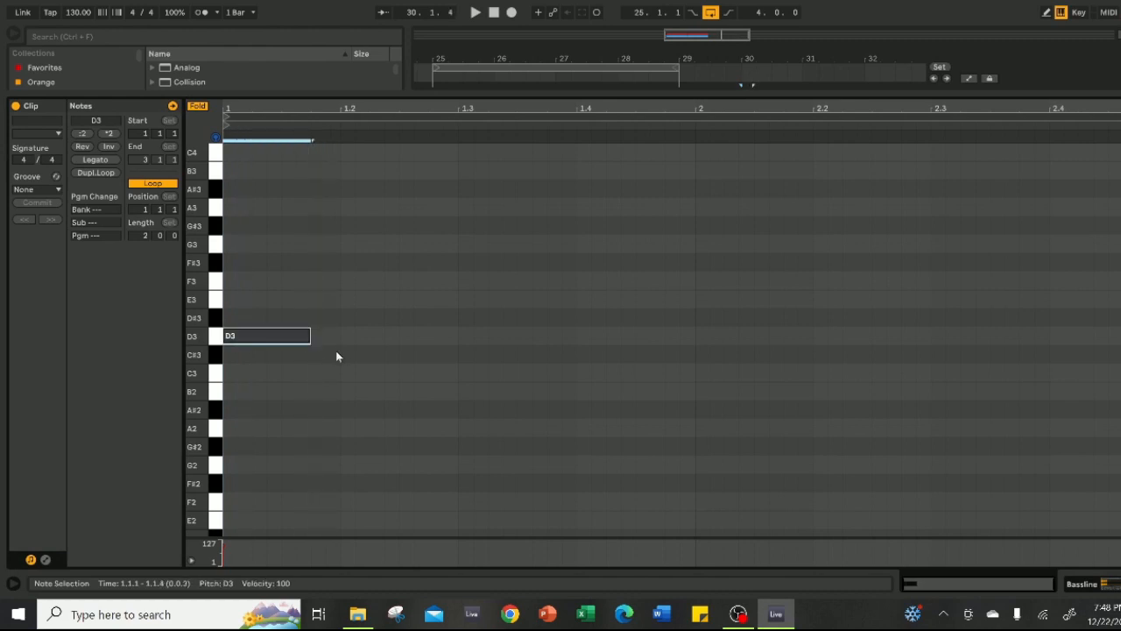
{"action": "key", "text": "shift+Down"}
{"action": "key", "text": "ctrl+d"}
{"action": "key", "text": "ctrl+d"}
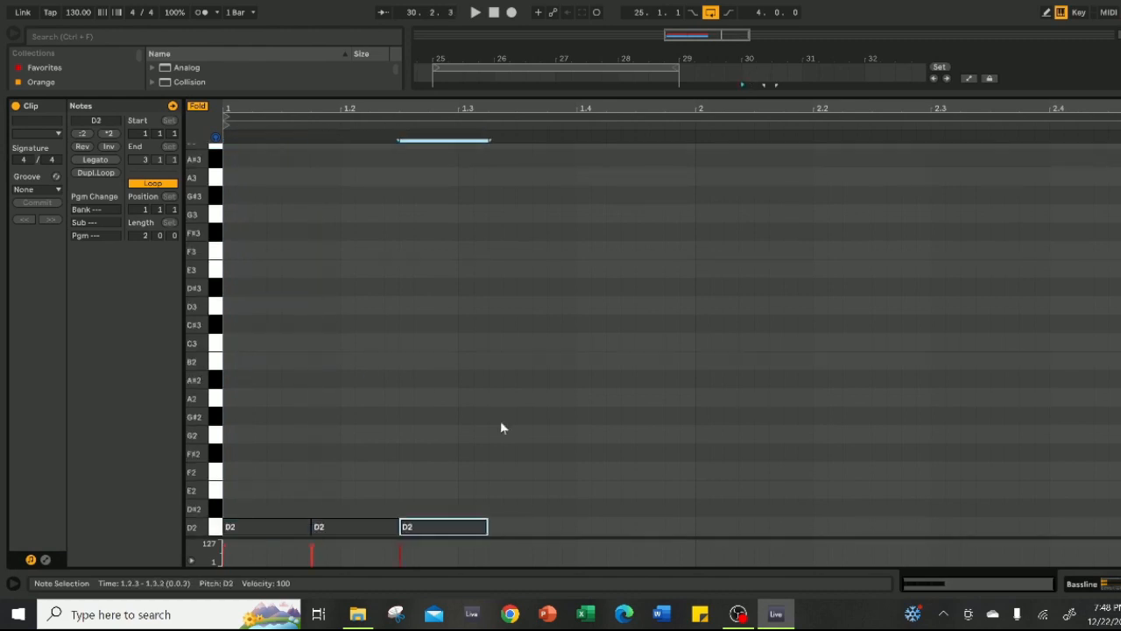
{"action": "left_click_drag", "start_coordinate": [480, 524], "coordinate": [458, 524]}
Step: Repeat the three-note D2 pattern as E2 notes from 1.3 and as F2 notes from bar 2, and play it back
{"action": "double_click", "coordinate": [476, 496]}
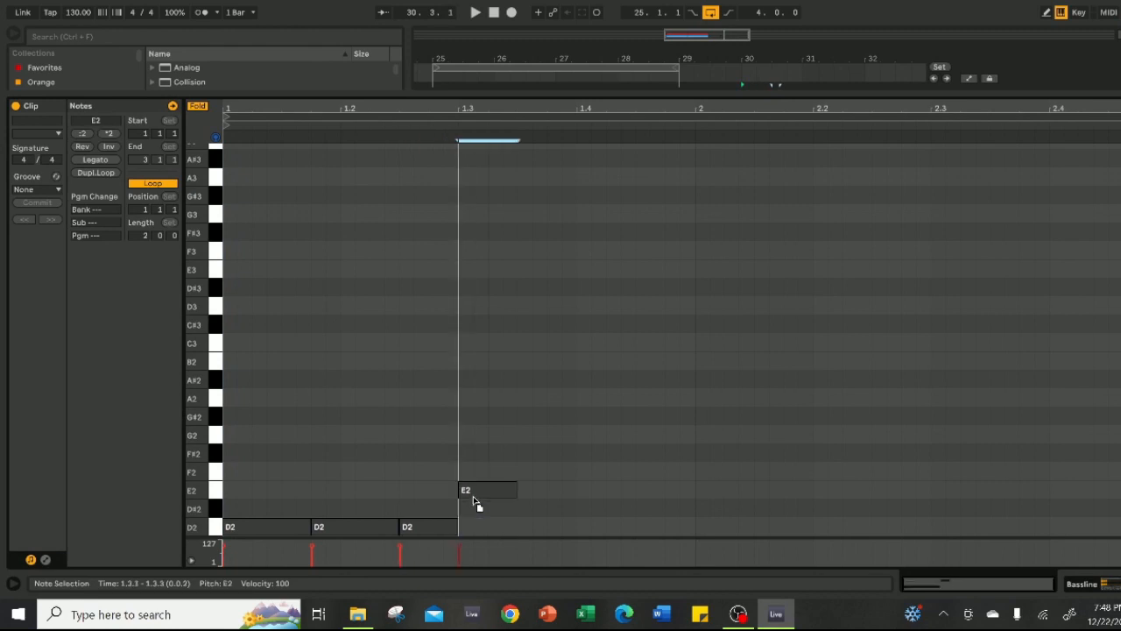
{"action": "left_click_drag", "start_coordinate": [432, 487], "coordinate": [261, 532]}
{"action": "key", "text": "ctrl+d"}
{"action": "left_click_drag", "start_coordinate": [473, 527], "coordinate": [479, 493]}
{"action": "key", "text": "ctrl+d"}
{"action": "left_click_drag", "start_coordinate": [707, 494], "coordinate": [724, 478]}
{"action": "scroll", "coordinate": [578, 420], "scroll_direction": "down", "scroll_amount": 1}
{"action": "key", "text": "space"}
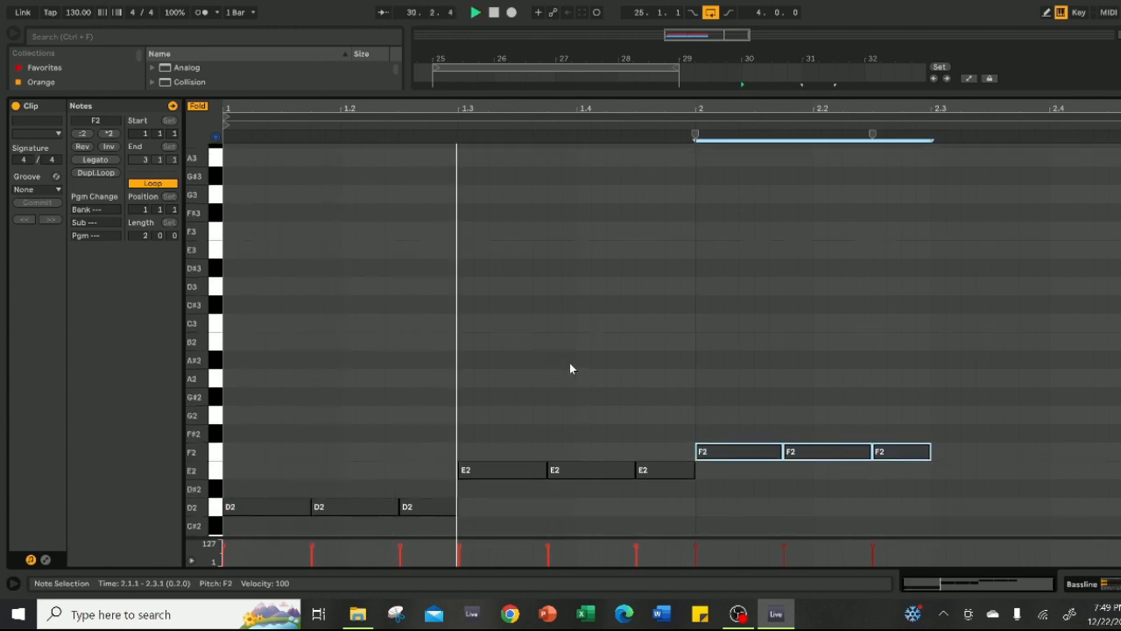
Step: Duplicate the three-note F2 pattern to 2.3, move the last copied note down to E2, and play back the bassline
{"action": "key", "text": "space"}
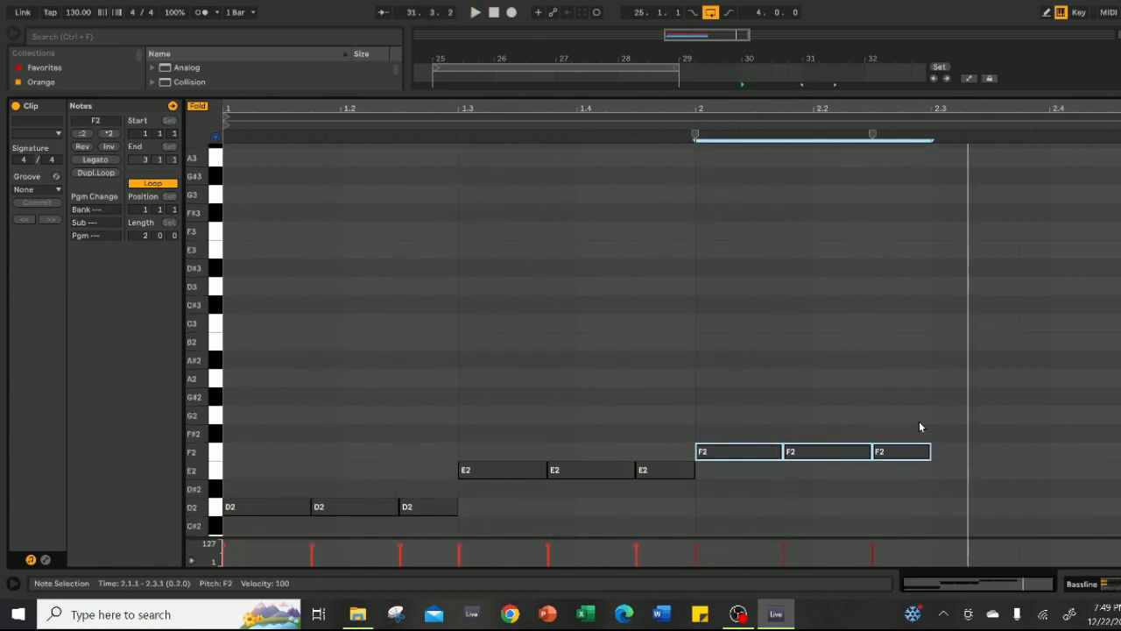
{"action": "key", "text": "ctrl+d"}
{"action": "left_click", "coordinate": [1120, 421]}
{"action": "key", "text": "space"}
{"action": "left_click", "coordinate": [732, 269]}
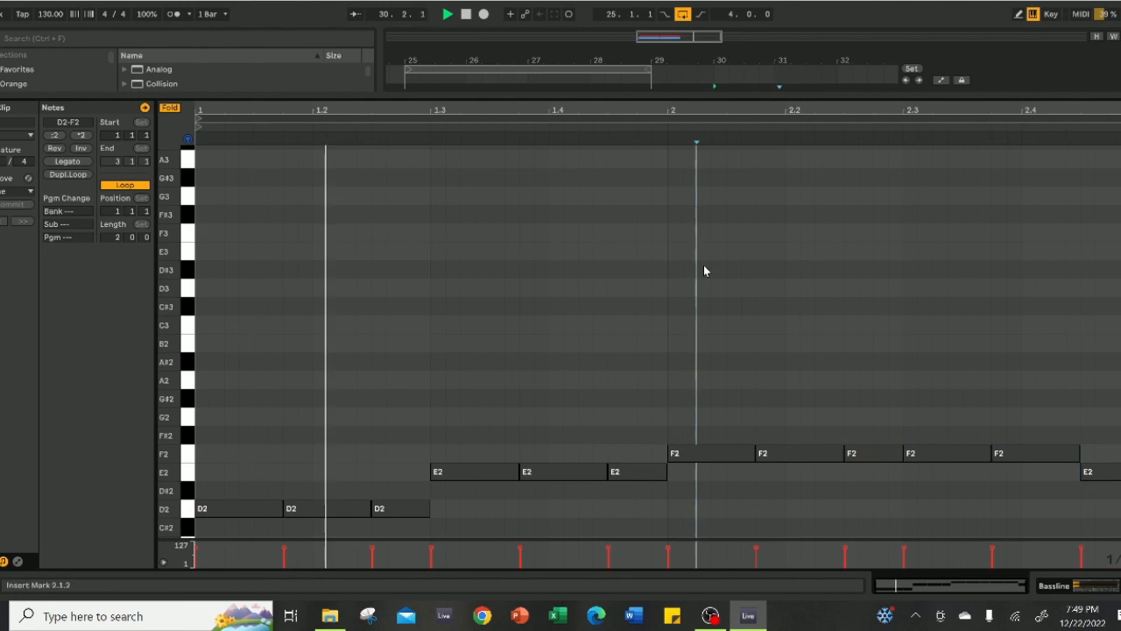
{"action": "scroll", "coordinate": [732, 269], "scroll_direction": "down", "scroll_amount": 1}
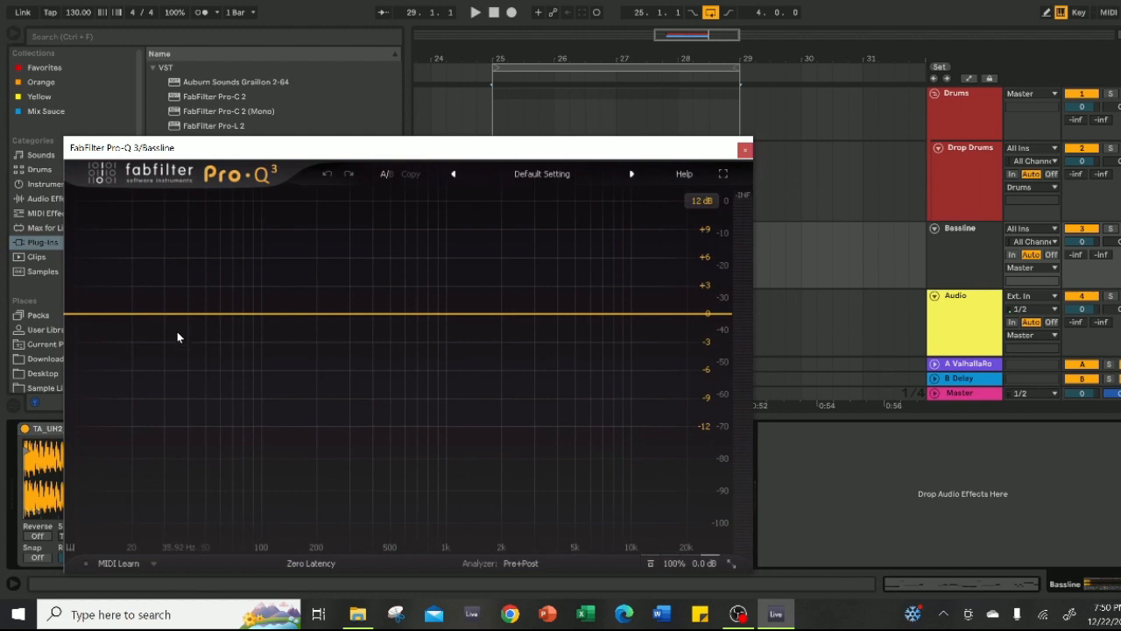
Step: Add a low cut at 80 Hz with a 72 dB/oct slope to the organ bassline's FabFilter Pro-Q 3
{"action": "double_click", "coordinate": [187, 313]}
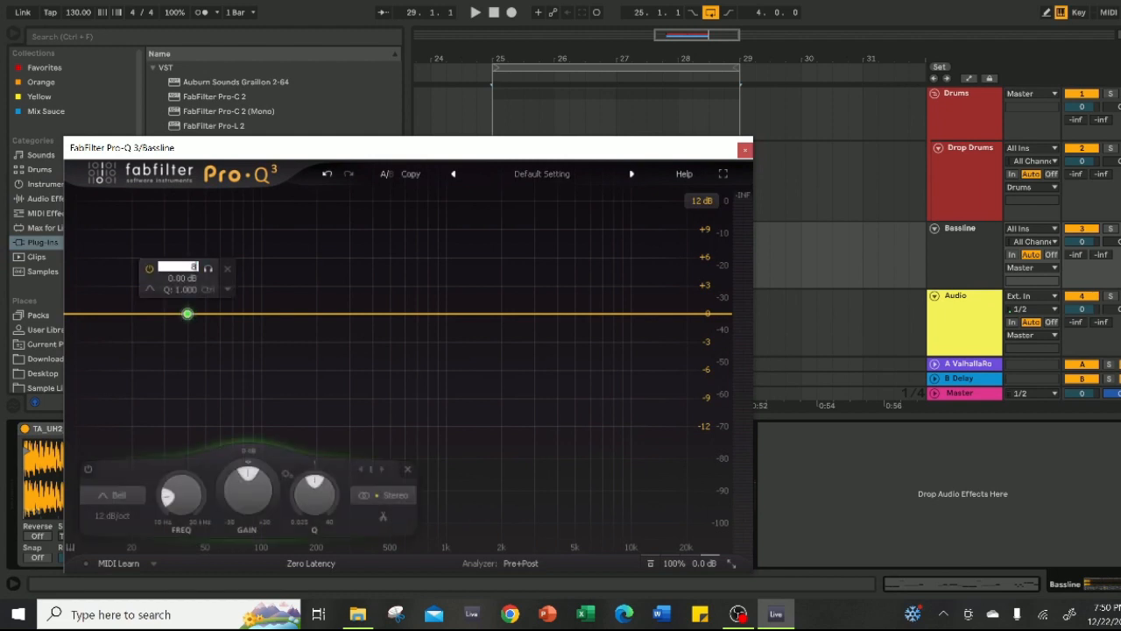
{"action": "key", "text": "Return"}
{"action": "left_click", "coordinate": [215, 287]}
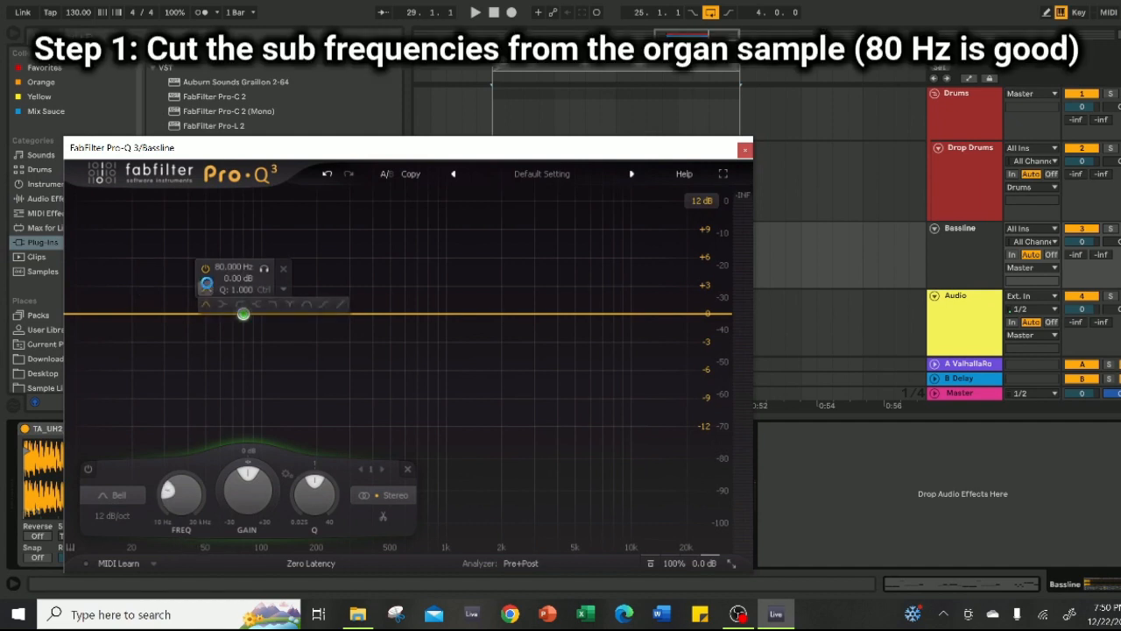
{"action": "left_click", "coordinate": [239, 306]}
{"action": "left_click", "coordinate": [225, 290]}
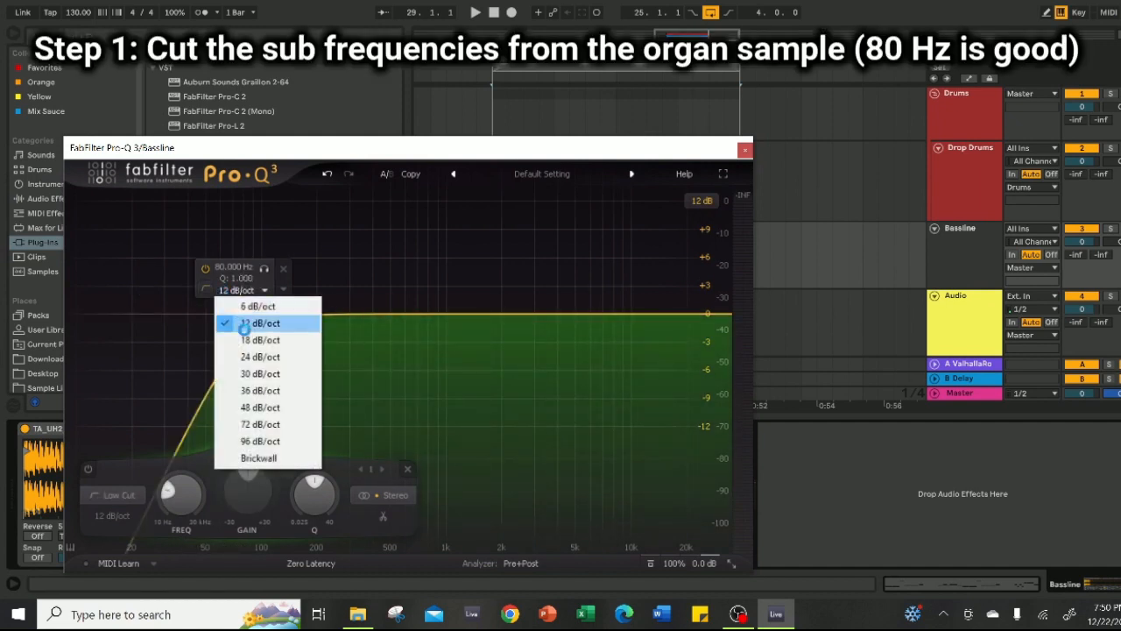
{"action": "left_click", "coordinate": [258, 425]}
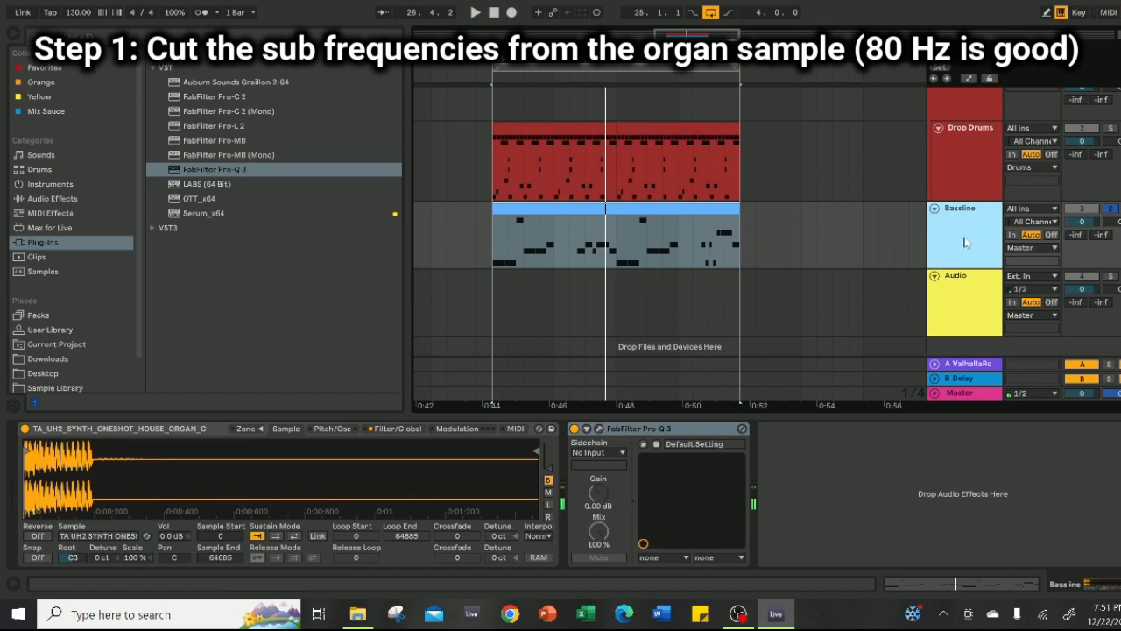
Step: Duplicate the Bassline track and load Serum_x64 as the instrument on the copy
{"action": "key", "text": "ctrl+d"}
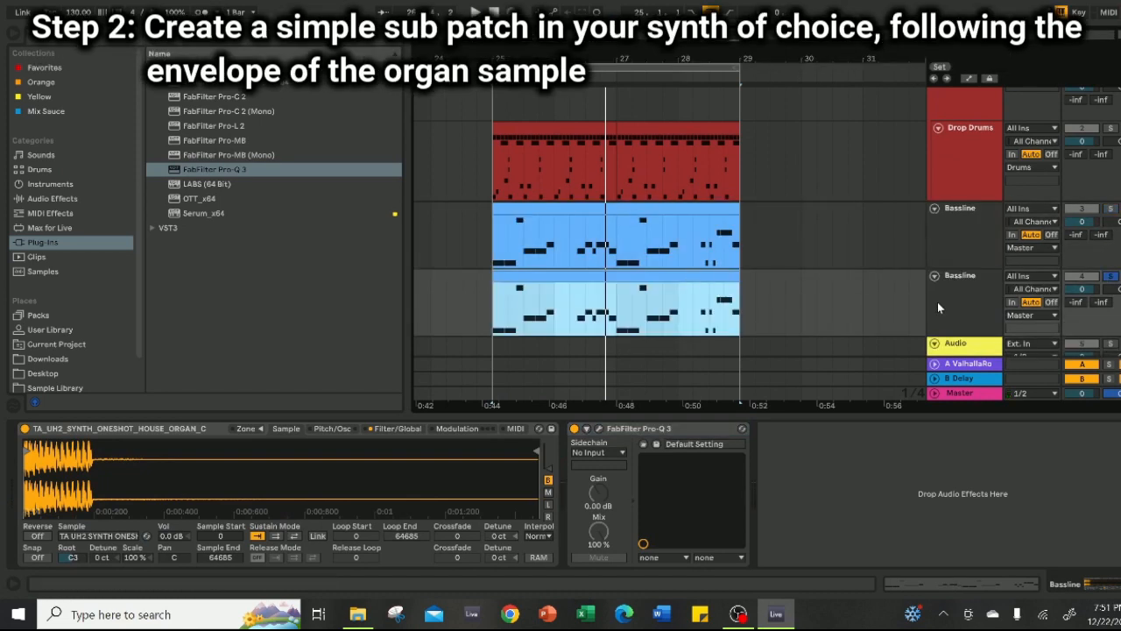
{"action": "left_click", "coordinate": [939, 301]}
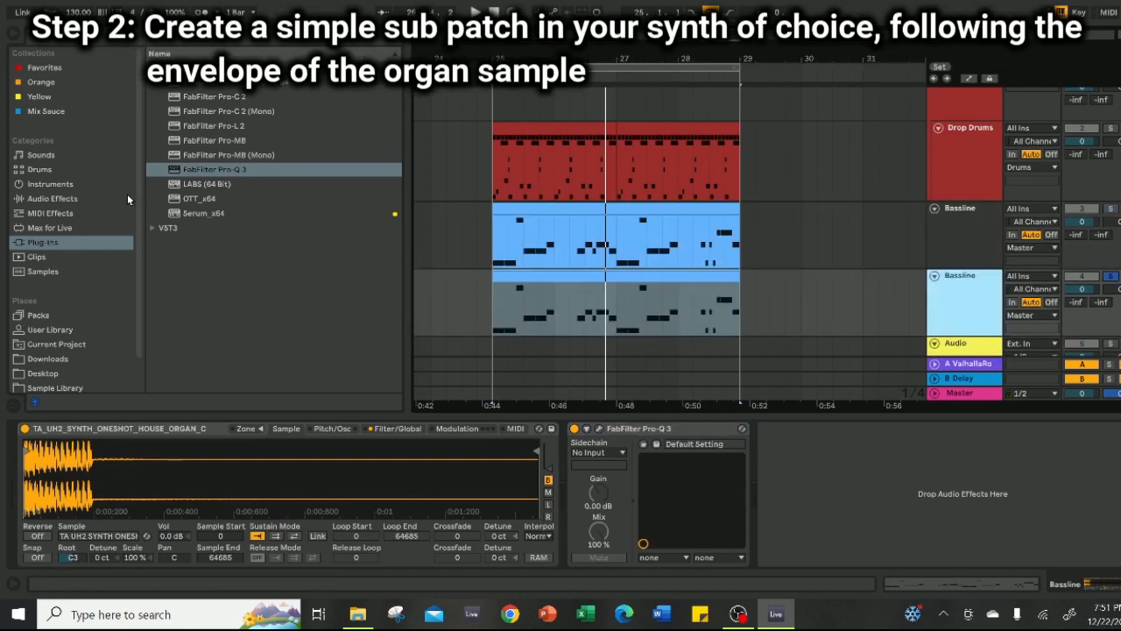
{"action": "left_click", "coordinate": [197, 215]}
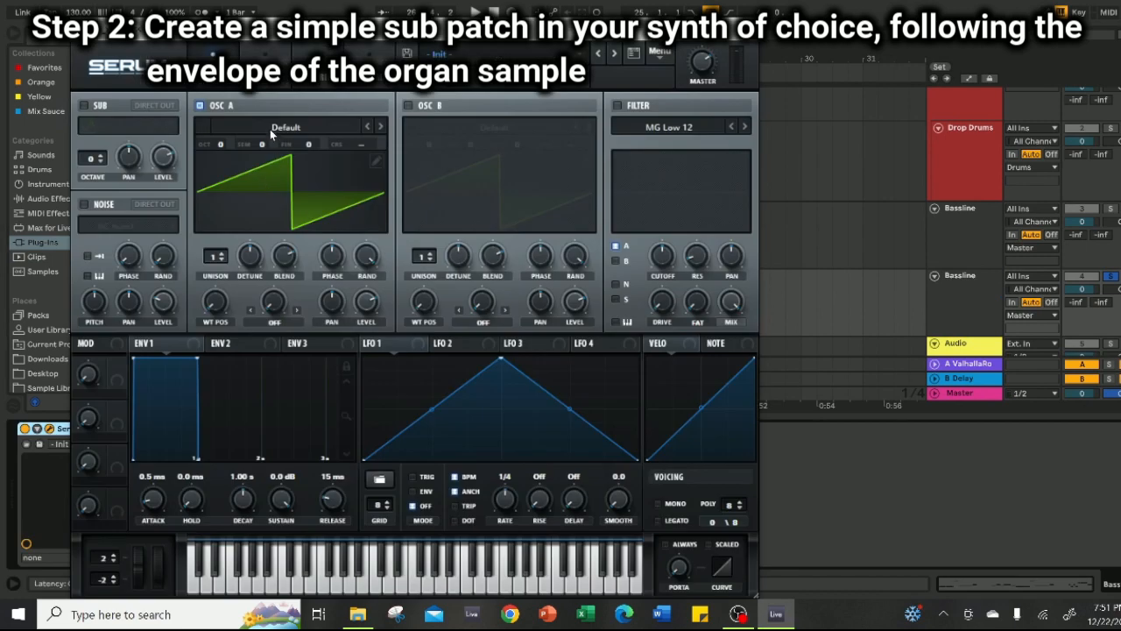
Step: Build a Serum sub patch using the Analog_BD_Sin wavetable at octave -2, with 944 ms decay, -8.8 dB sustain and 245 ms release
{"action": "left_click", "coordinate": [269, 129]}
{"action": "mouse_move", "coordinate": [253, 143]}
{"action": "left_click", "coordinate": [348, 171]}
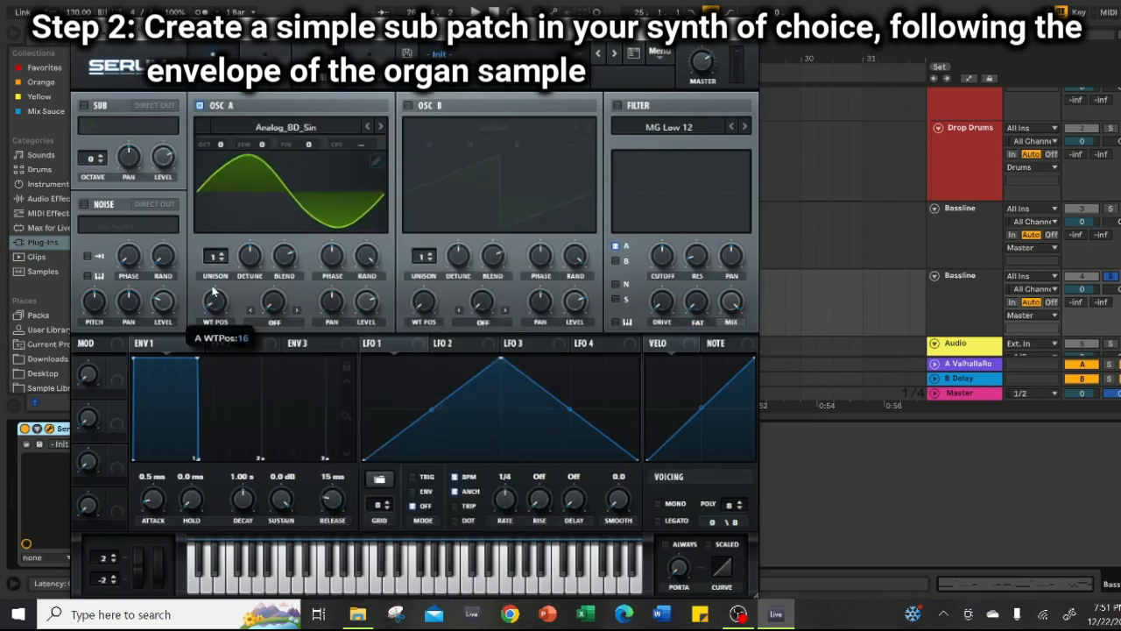
{"action": "left_click_drag", "start_coordinate": [196, 360], "coordinate": [193, 397]}
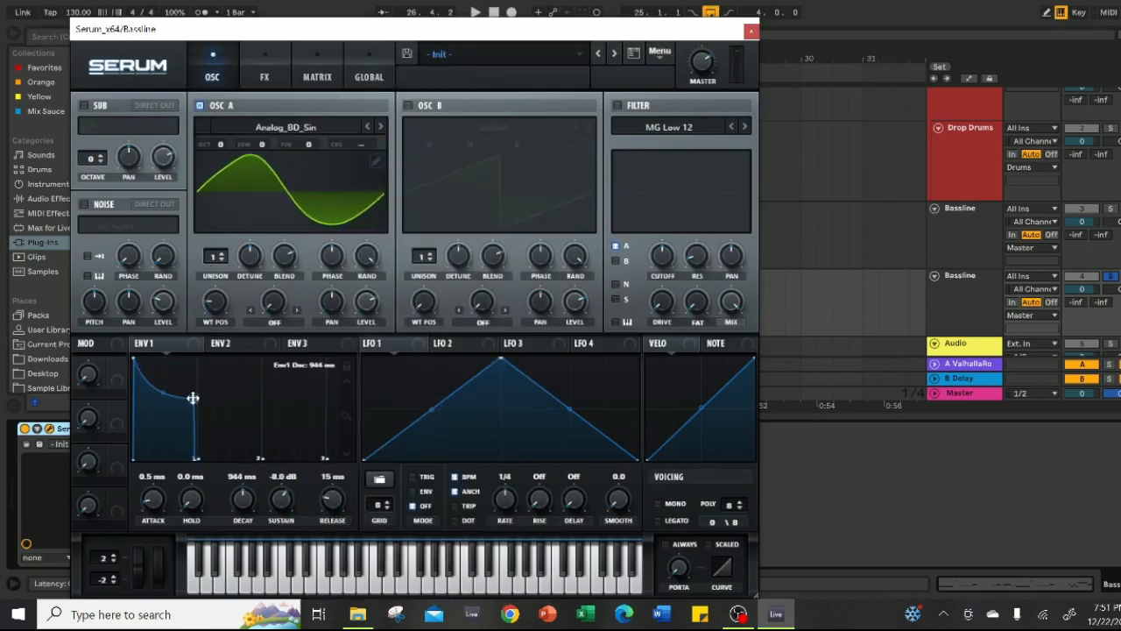
{"action": "left_click_drag", "start_coordinate": [332, 472], "coordinate": [334, 469]}
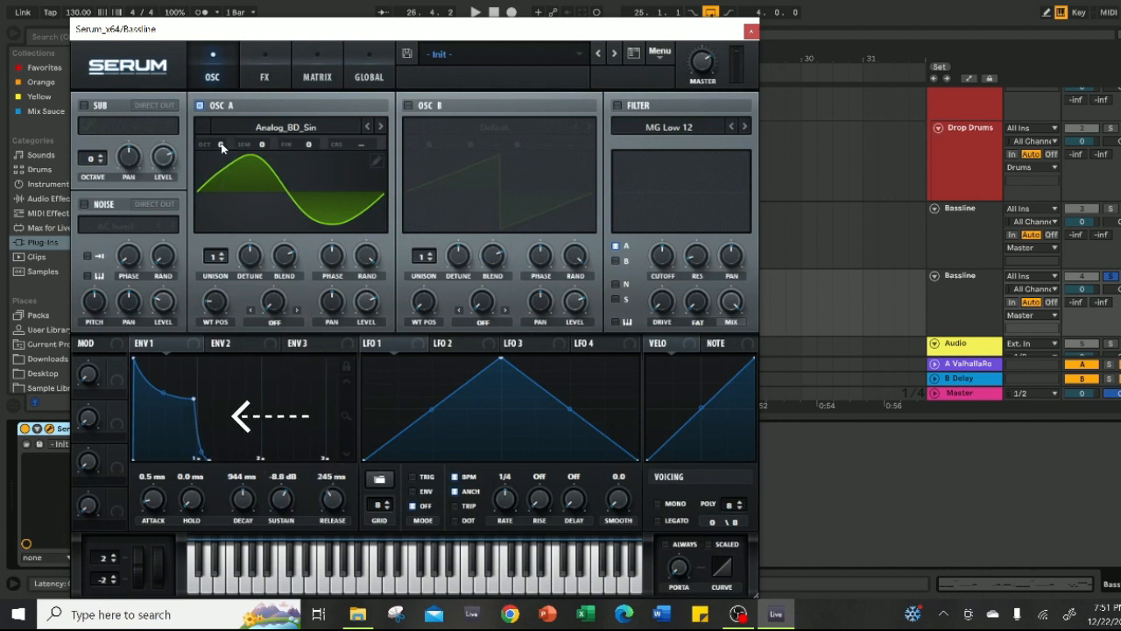
{"action": "left_click_drag", "start_coordinate": [222, 147], "coordinate": [226, 187]}
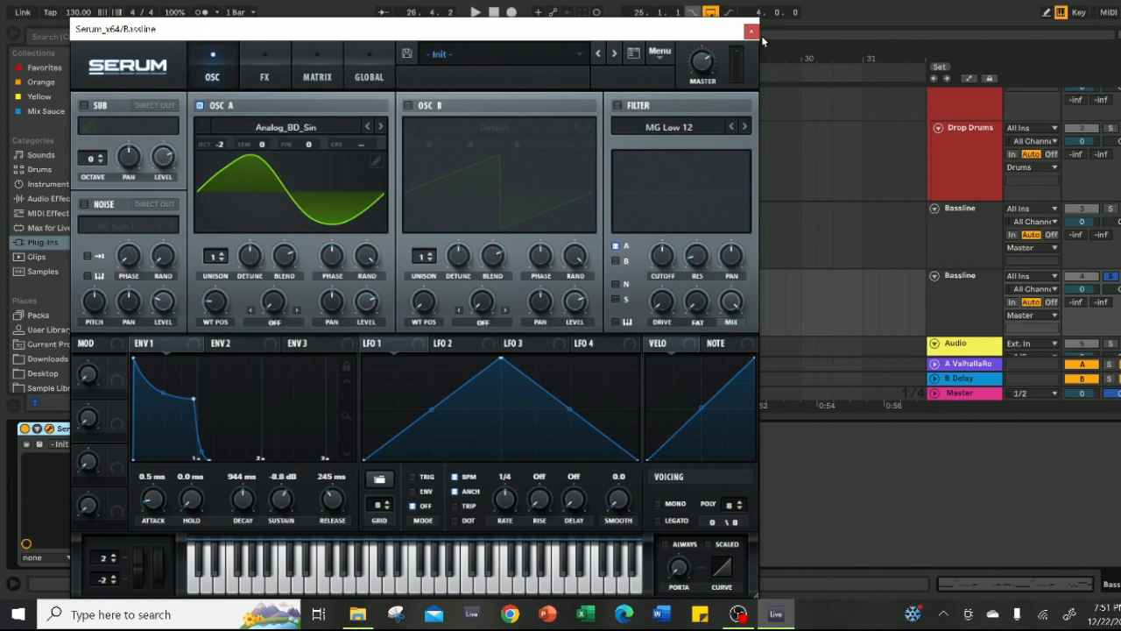
{"action": "left_click", "coordinate": [751, 32]}
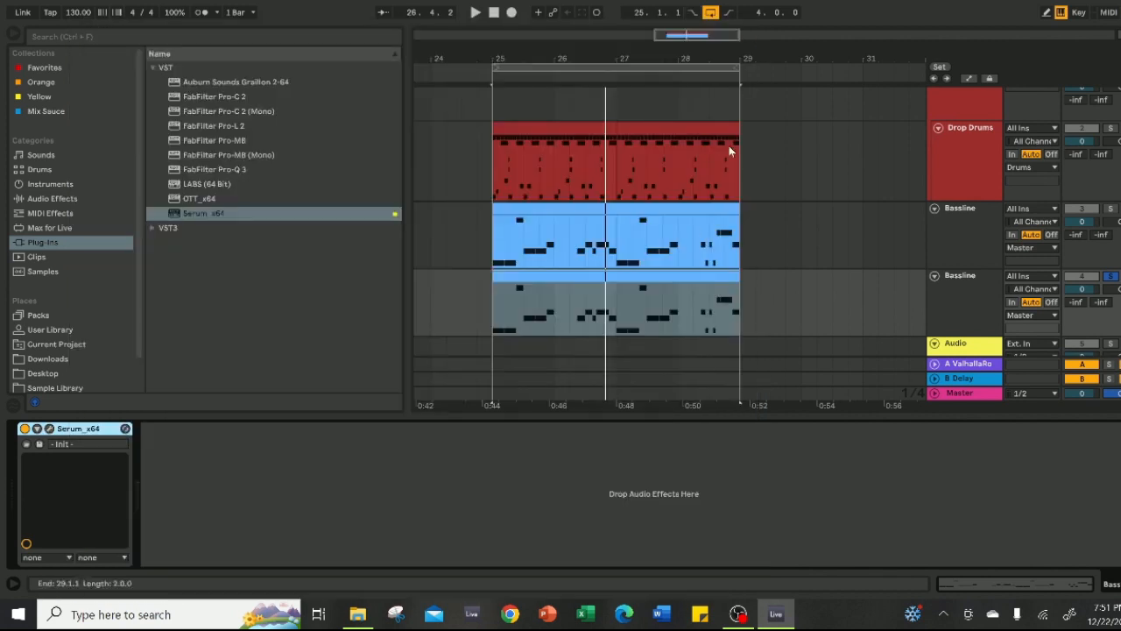
Step: Set the Serum sub patch's Envelope 1 attack to 15 ms and its track volume to -4.4 dB
{"action": "left_click", "coordinate": [49, 429]}
{"action": "left_click_drag", "start_coordinate": [153, 500], "coordinate": [156, 485]}
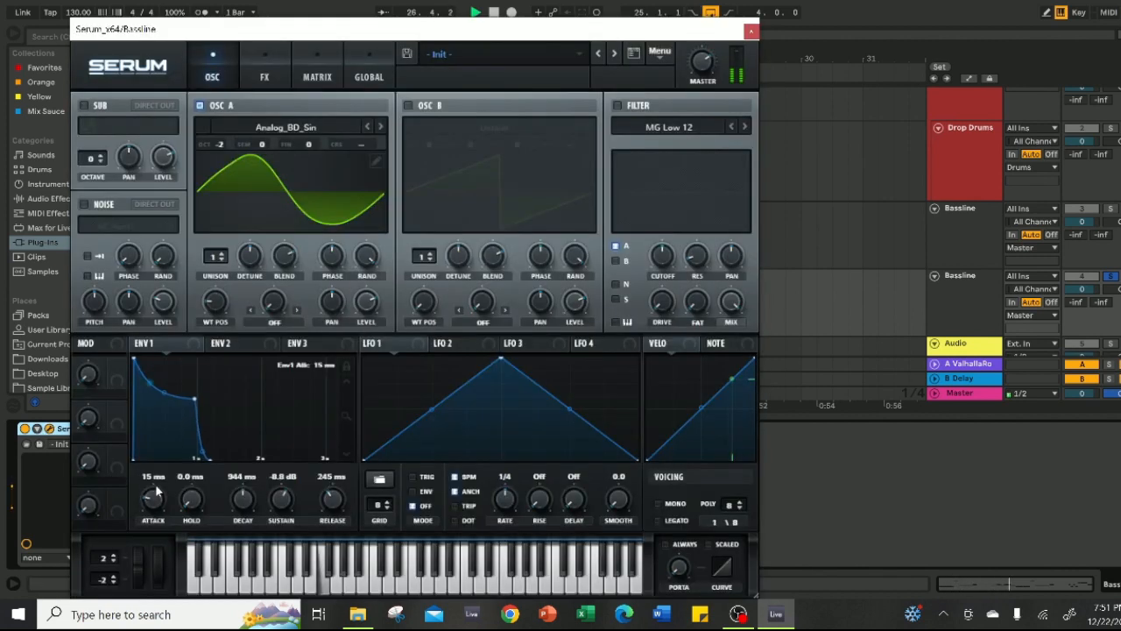
{"action": "left_click", "coordinate": [751, 33]}
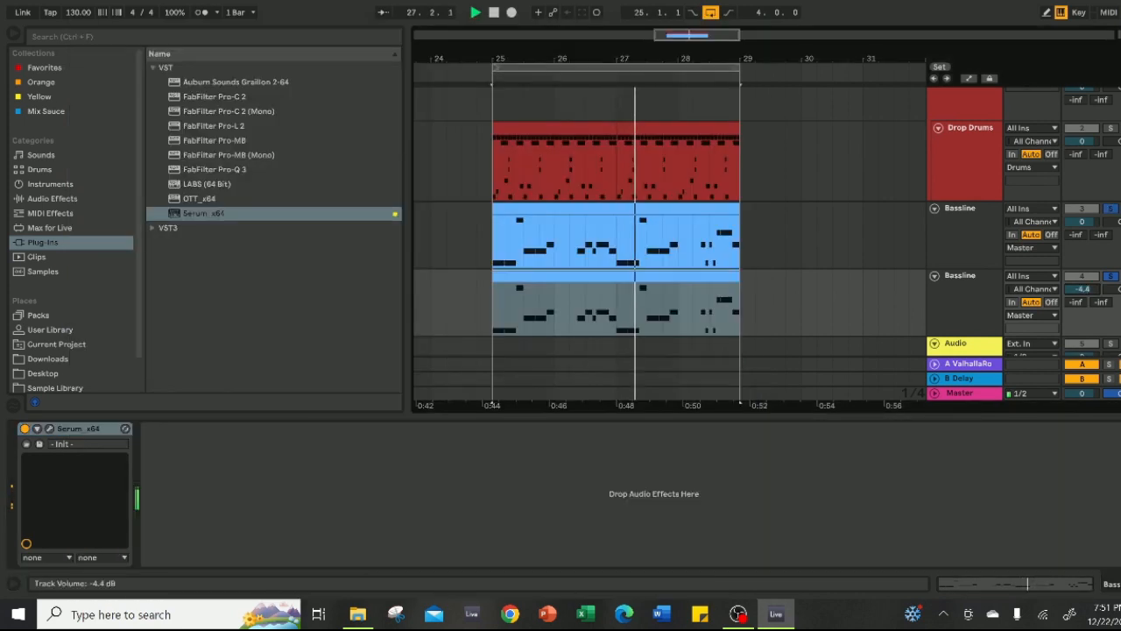
{"action": "left_click", "coordinate": [509, 276]}
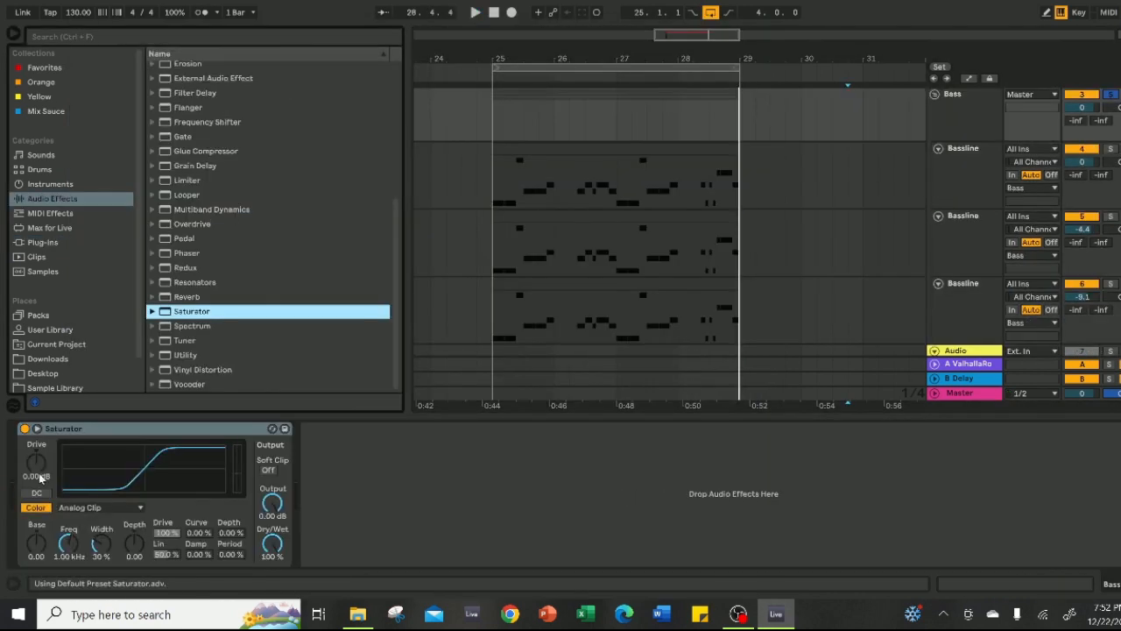
Step: Select the Drive value of the Saturator on the Bass group for adjustment
{"action": "left_click", "coordinate": [39, 474]}
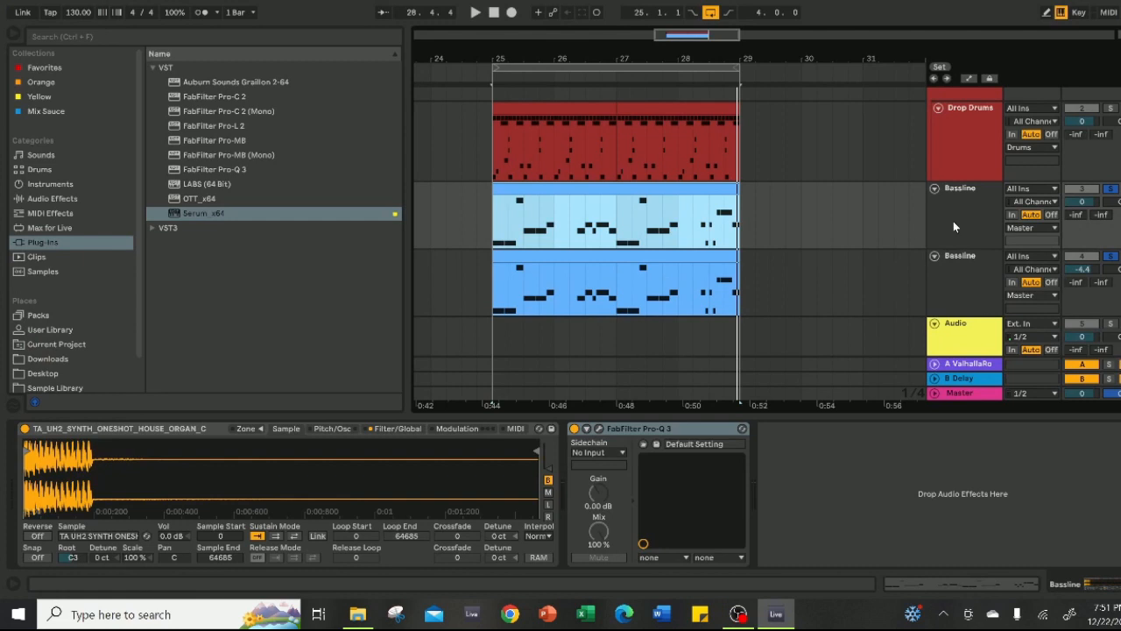
Step: Duplicate the organ Bassline track and raise the copy's low cut to between 500 Hz and 1 kHz
{"action": "left_click", "coordinate": [953, 220]}
{"action": "key", "text": "ctrl+d"}
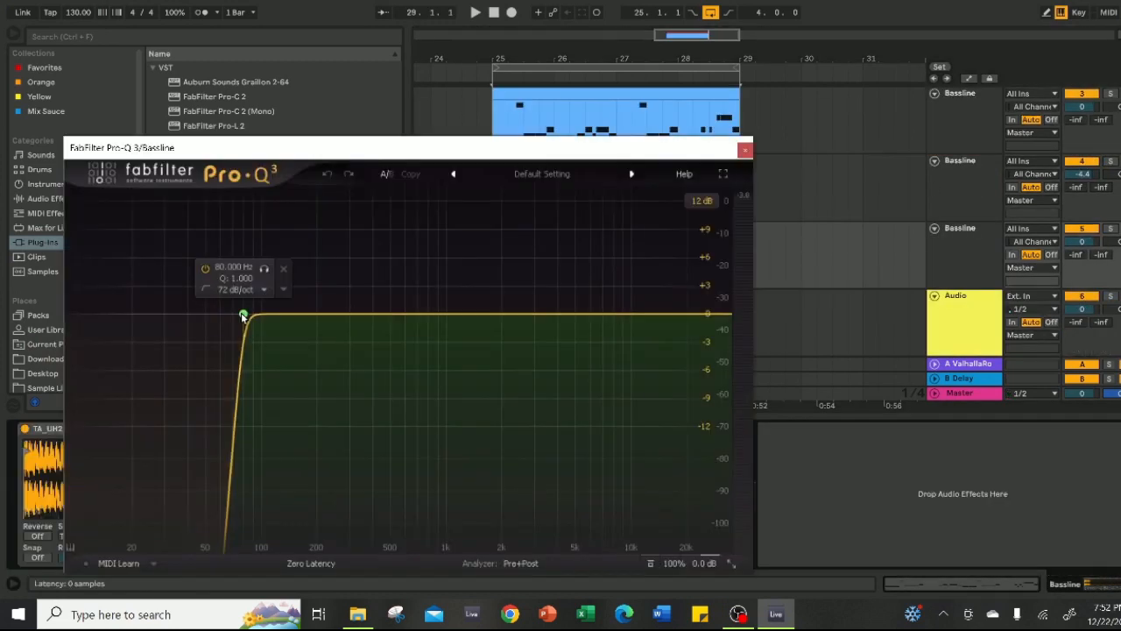
{"action": "left_click_drag", "start_coordinate": [243, 313], "coordinate": [426, 321]}
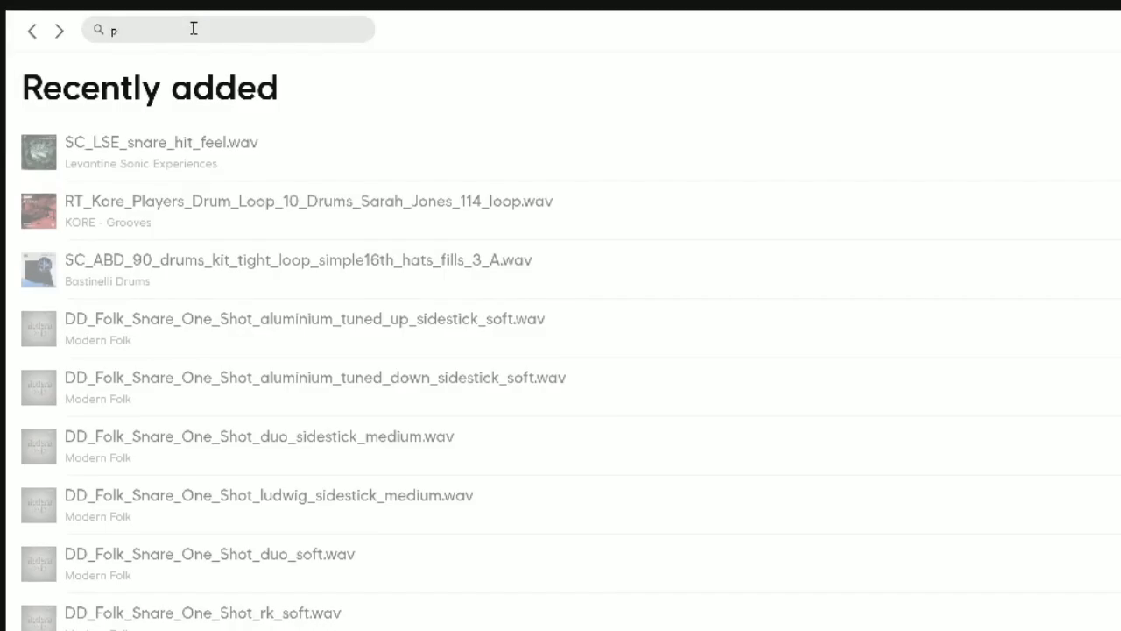
Step: Switch to Splice and search the samples for "please splice give me a good vo"
{"action": "type", "text": "lease splice give "}
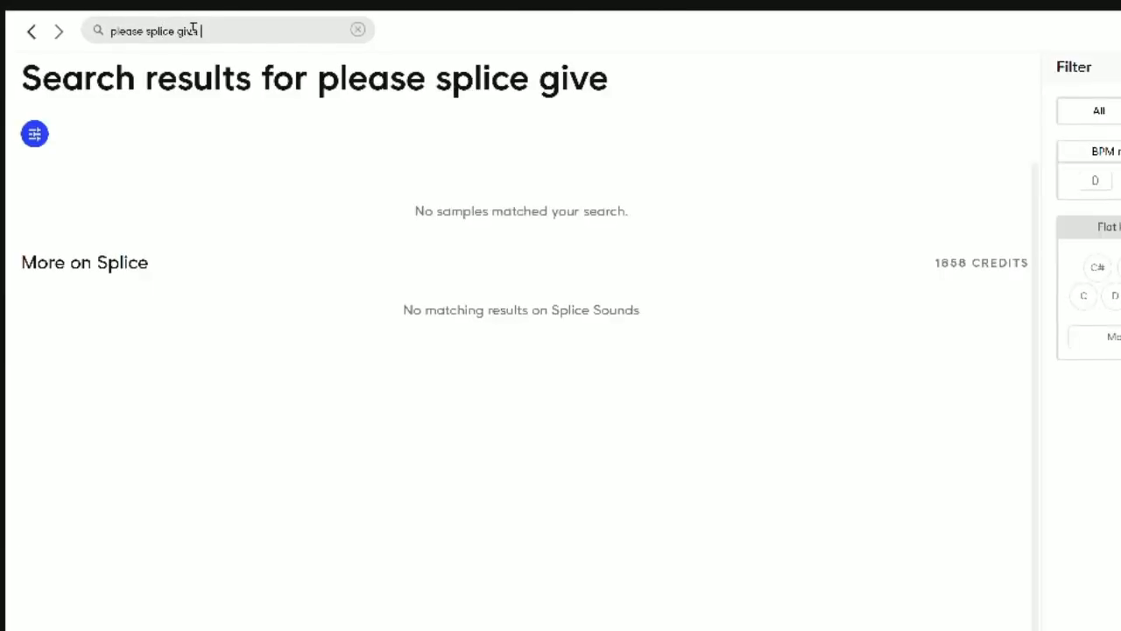
{"action": "type", "text": "me a good vo"}
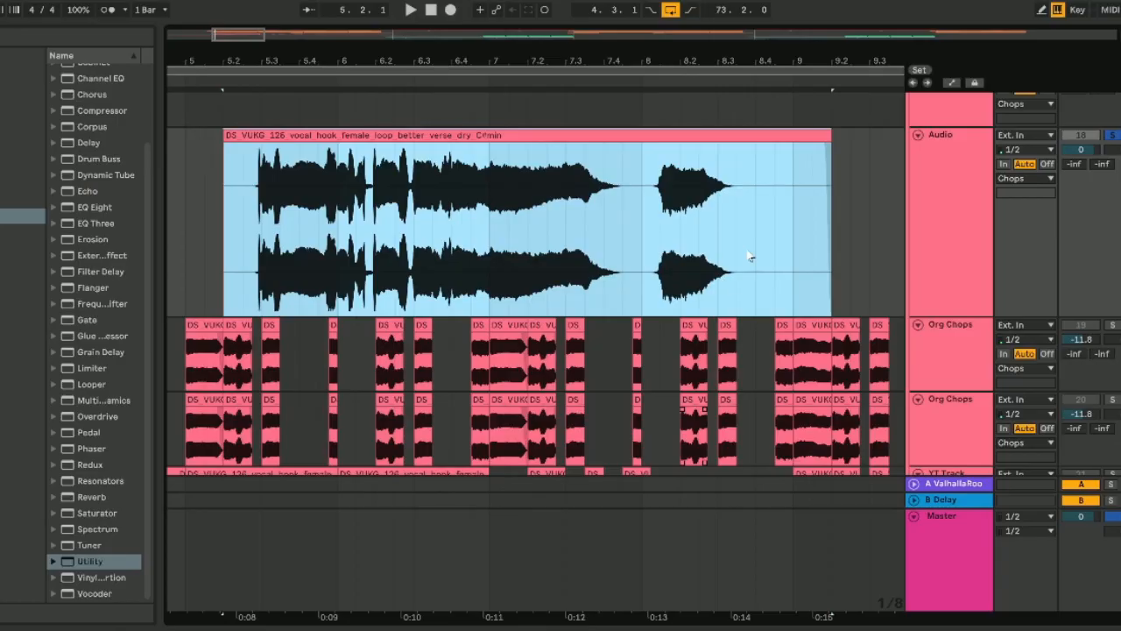
Step: Open the sample view of the female vocal hook clip and transpose the vocal up 8 semitones
{"action": "left_click", "coordinate": [842, 216]}
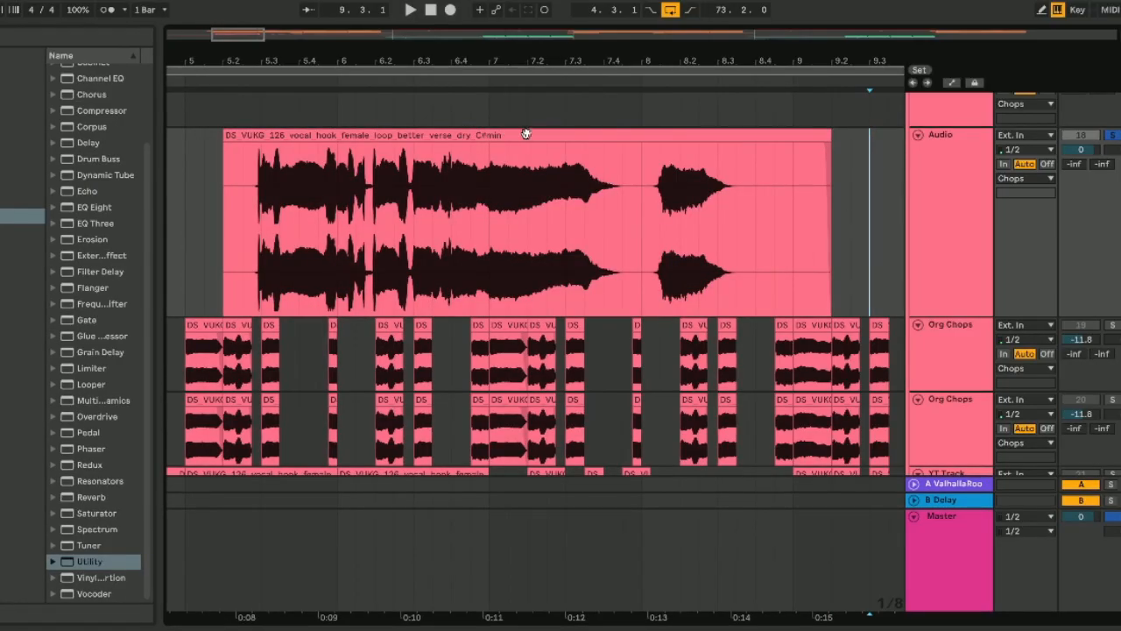
{"action": "double_click", "coordinate": [702, 136]}
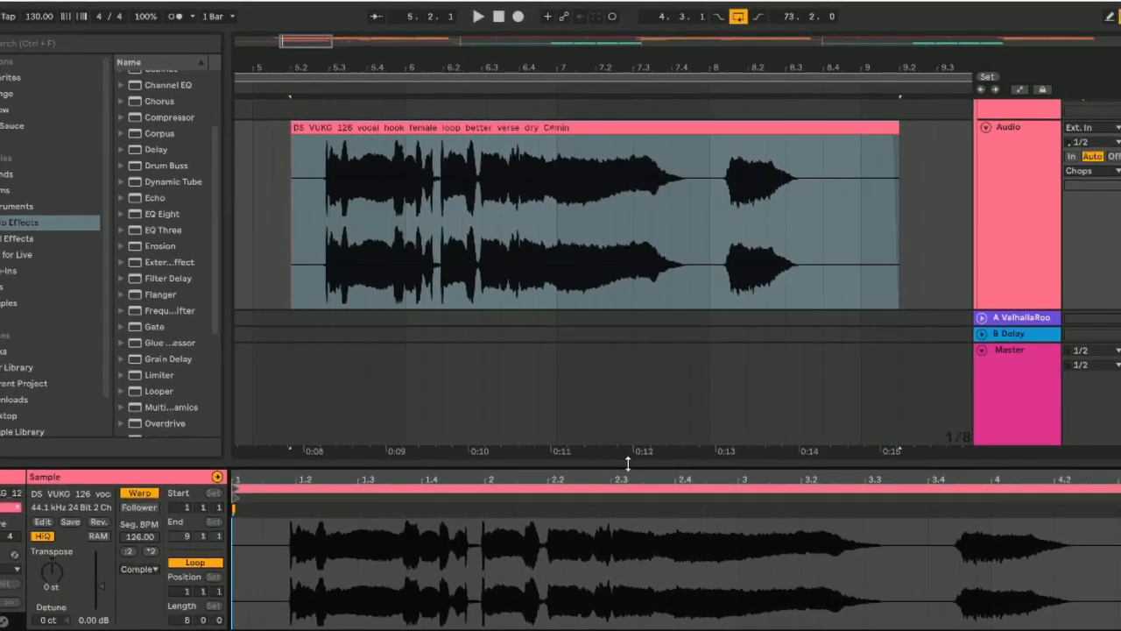
{"action": "left_click_drag", "start_coordinate": [628, 464], "coordinate": [627, 207]}
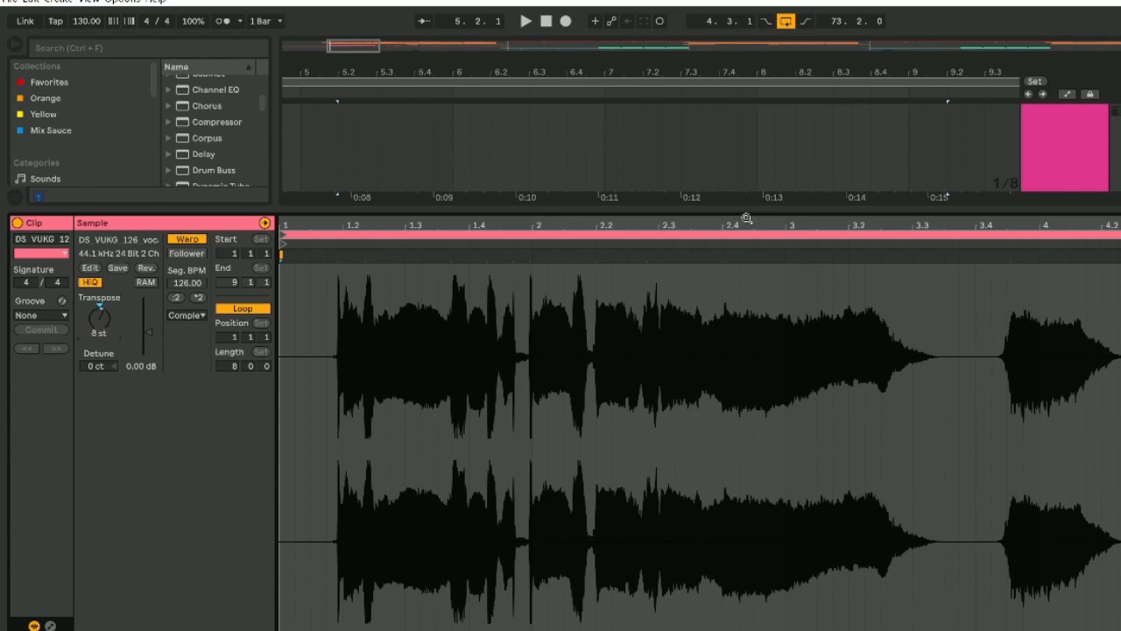
{"action": "left_click_drag", "start_coordinate": [741, 212], "coordinate": [710, 459]}
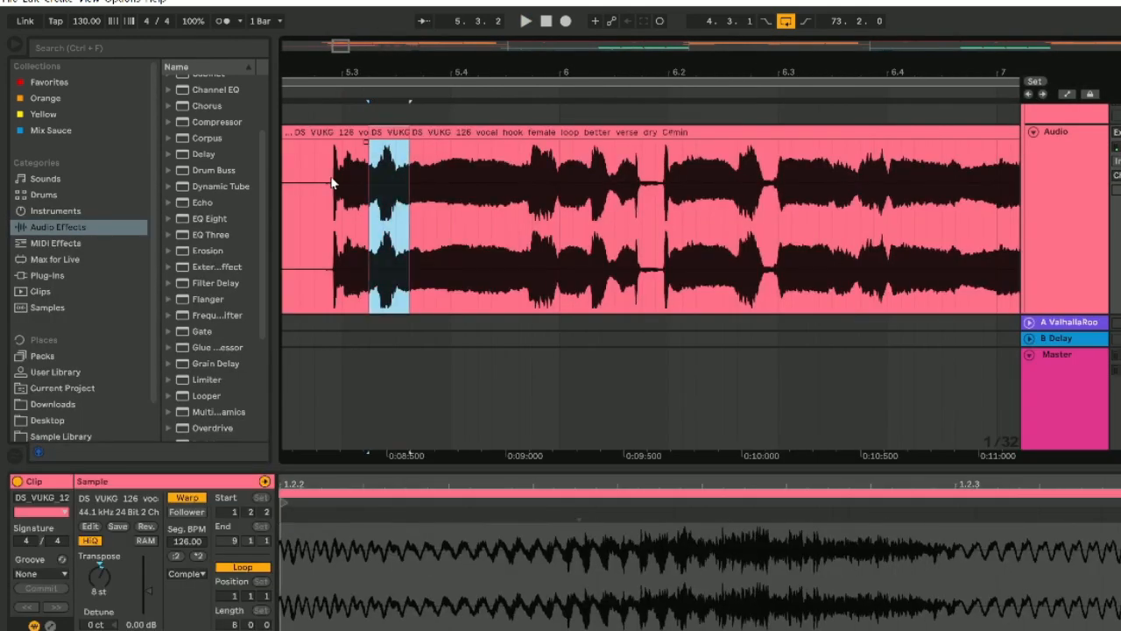
Step: Color the short vocal slice starting at 5.3.2 green and play it back
{"action": "right_click", "coordinate": [383, 134]}
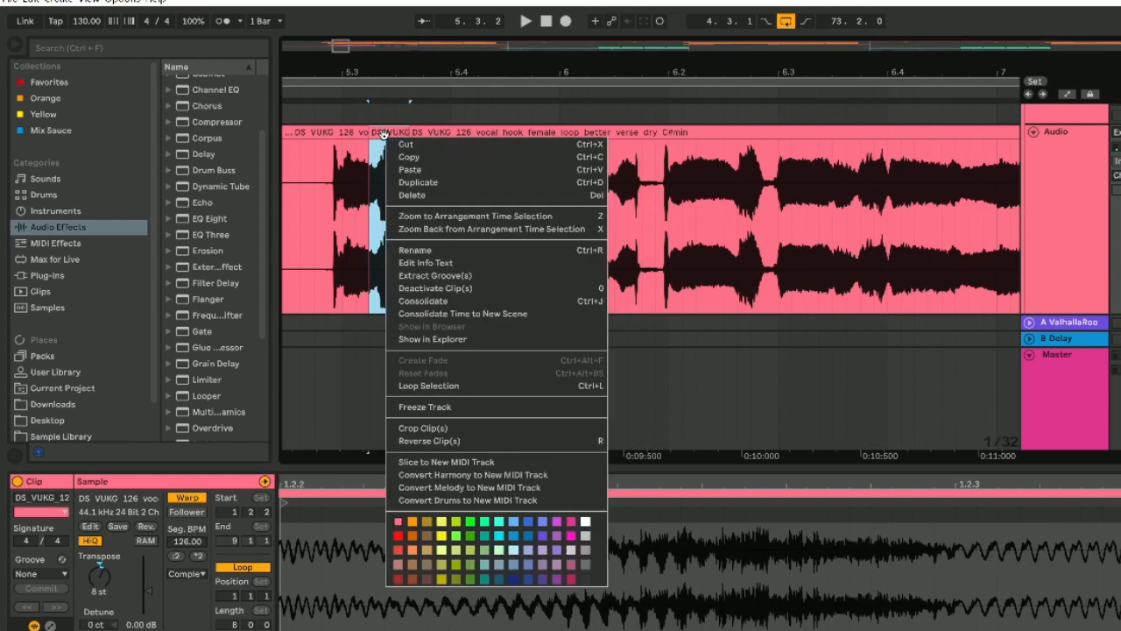
{"action": "left_click", "coordinate": [456, 523]}
{"action": "key", "text": "space"}
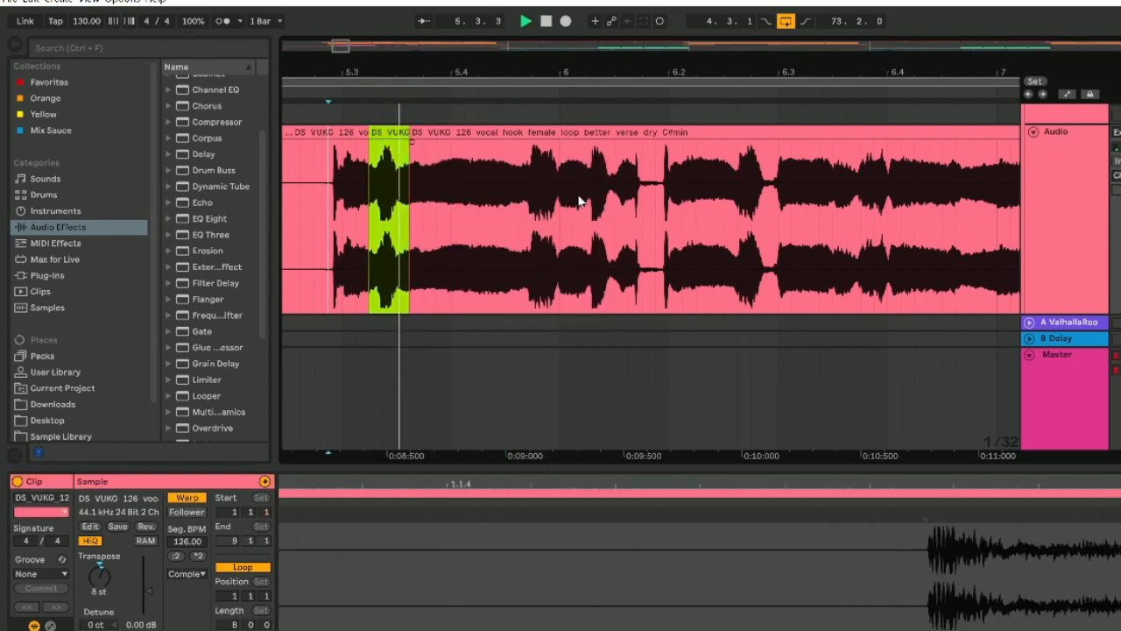
{"action": "key", "text": "space"}
Step: Split off the vocal section from 6.1.1 to 6.1.3 and color the slice green
{"action": "left_click_drag", "start_coordinate": [561, 207], "coordinate": [619, 202]}
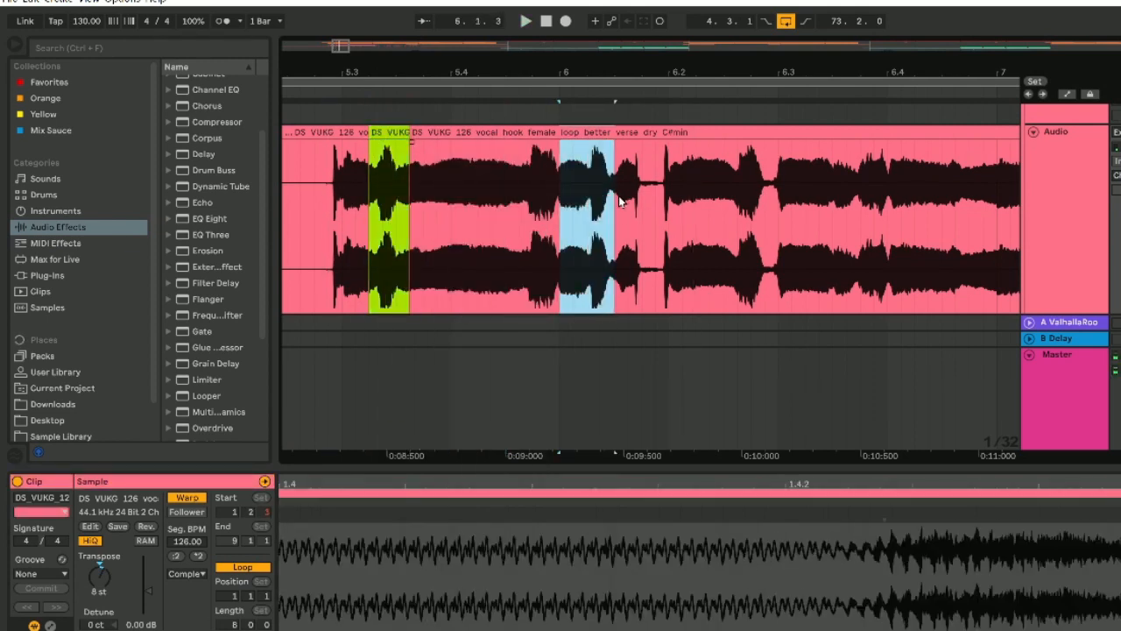
{"action": "key", "text": "ctrl+e"}
{"action": "right_click", "coordinate": [589, 134]}
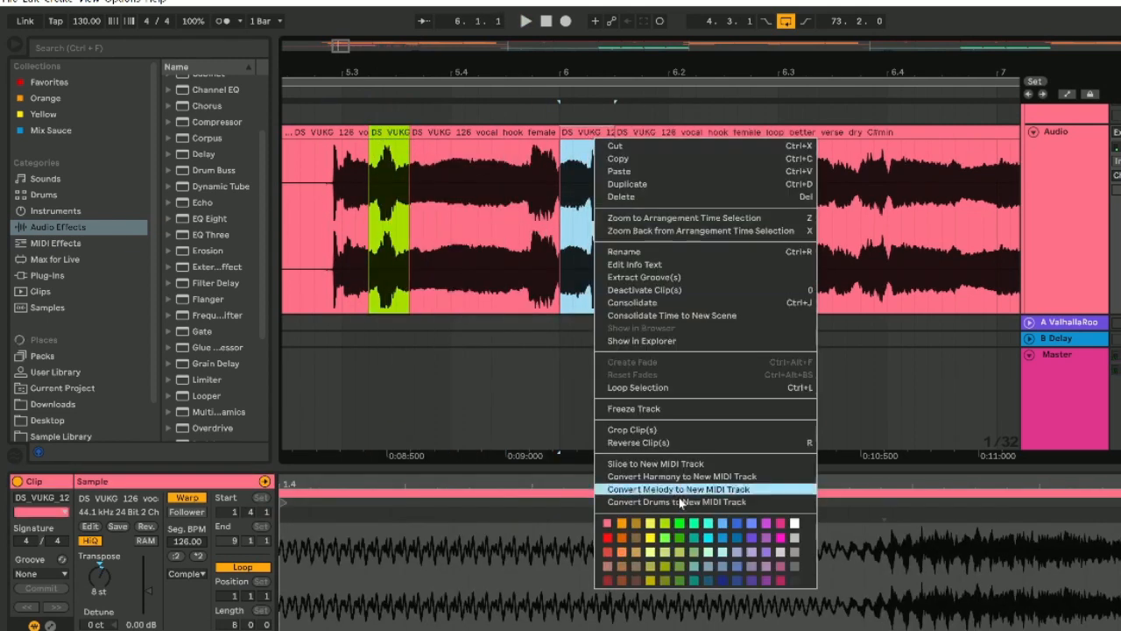
{"action": "left_click", "coordinate": [663, 523]}
{"action": "left_click", "coordinate": [587, 296]}
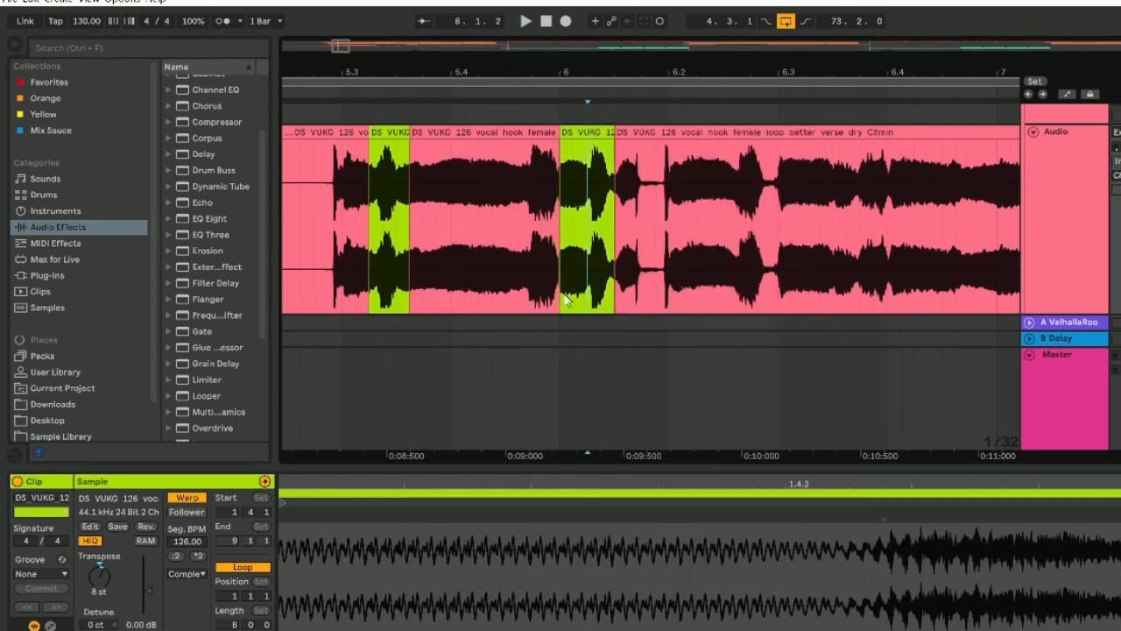
Step: Audition the vocal further on, split off the one-beat section starting at bar 7, and color that slice green
{"action": "scroll", "coordinate": [565, 295], "scroll_direction": "down", "scroll_amount": 3}
{"action": "left_click", "coordinate": [620, 209]}
{"action": "key", "text": "space"}
{"action": "scroll", "coordinate": [724, 210], "scroll_direction": "up", "scroll_amount": 3}
{"action": "key", "text": "space"}
{"action": "left_click_drag", "start_coordinate": [624, 208], "coordinate": [729, 211]}
{"action": "key", "text": "space"}
{"action": "key", "text": "ctrl+e"}
{"action": "right_click", "coordinate": [673, 133]}
{"action": "left_click", "coordinate": [747, 522]}
Step: Examine the arranged vocal chops on the YT Track from 7.2 to the clip at 7.4.3
{"action": "scroll", "coordinate": [588, 216], "scroll_direction": "down", "scroll_amount": 3}
{"action": "left_click", "coordinate": [588, 215]}
{"action": "scroll", "coordinate": [530, 212], "scroll_direction": "up", "scroll_amount": 3}
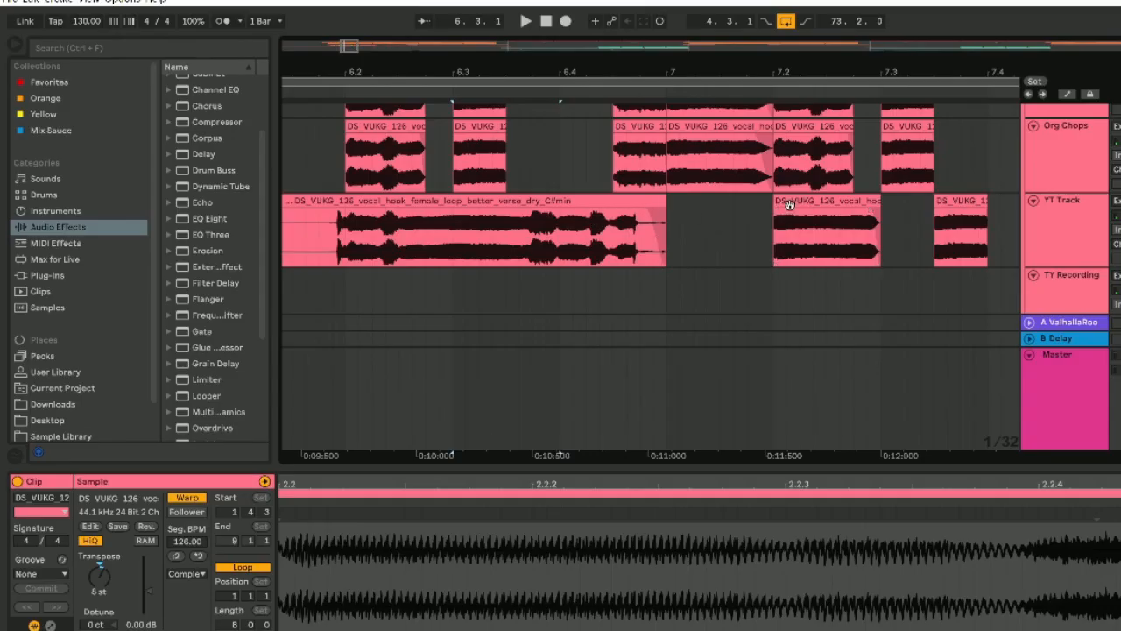
{"action": "left_click", "coordinate": [787, 205]}
{"action": "scroll", "coordinate": [600, 201], "scroll_direction": "down", "scroll_amount": 3}
{"action": "scroll", "coordinate": [776, 205], "scroll_direction": "up", "scroll_amount": 3}
{"action": "left_click", "coordinate": [766, 200]}
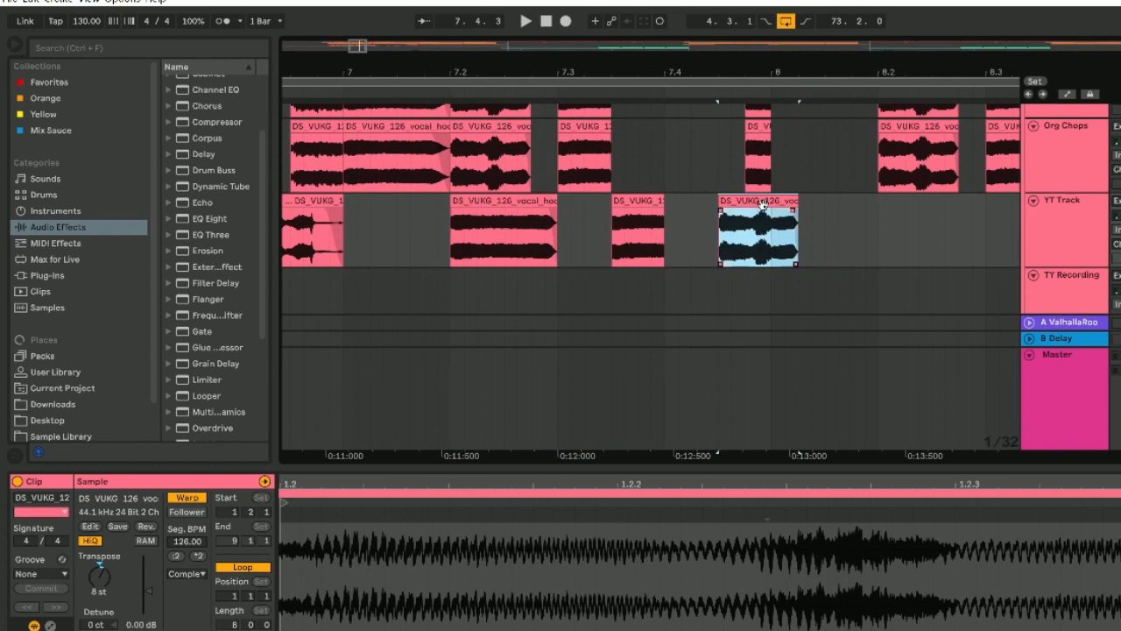
{"action": "key", "text": "ctrl+space"}
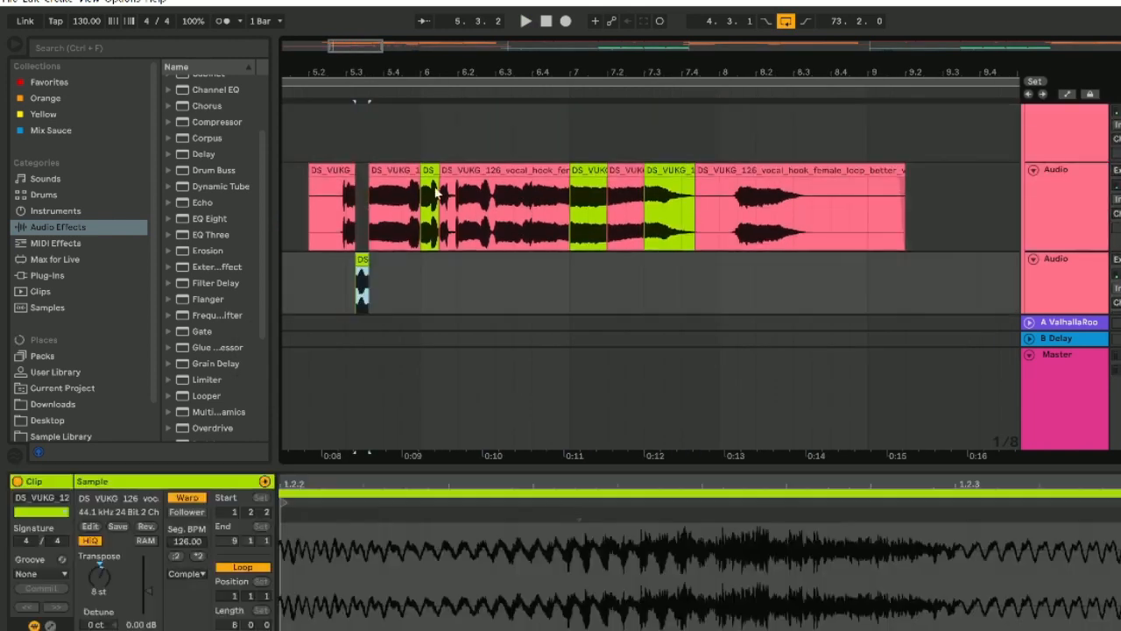
Step: Move the remaining green vocal slices onto the audio track below and assign that track's color to its clips
{"action": "left_click_drag", "start_coordinate": [430, 170], "coordinate": [436, 282]}
{"action": "mouse_move", "coordinate": [588, 170]}
{"action": "left_mouse_down"}
{"action": "mouse_move", "coordinate": [581, 291]}
{"action": "mouse_move", "coordinate": [591, 289]}
{"action": "left_mouse_up"}
{"action": "left_click_drag", "start_coordinate": [670, 170], "coordinate": [684, 282]}
{"action": "left_click", "coordinate": [683, 284]}
{"action": "right_click", "coordinate": [1045, 266]}
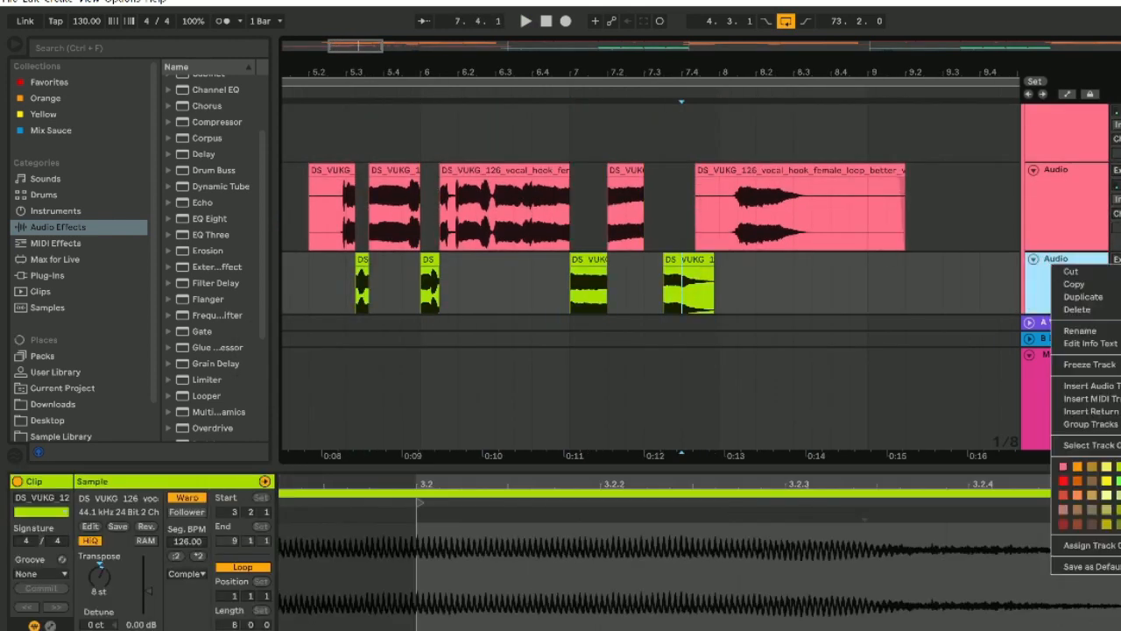
{"action": "left_click", "coordinate": [1080, 545]}
Step: Duplicate the short vocal slice on the lower audio track and arrange the slices between 5.2 and 5.4
{"action": "scroll", "coordinate": [490, 301], "scroll_direction": "up", "scroll_amount": 5}
{"action": "left_click", "coordinate": [337, 279]}
{"action": "key", "text": "ctrl+d"}
{"action": "left_click_drag", "start_coordinate": [337, 279], "coordinate": [390, 260]}
{"action": "left_click_drag", "start_coordinate": [648, 280], "coordinate": [488, 282]}
{"action": "left_click_drag", "start_coordinate": [522, 260], "coordinate": [543, 275]}
{"action": "scroll", "coordinate": [496, 266], "scroll_direction": "up", "scroll_amount": 3}
{"action": "scroll", "coordinate": [515, 275], "scroll_direction": "down", "scroll_amount": 3}
Step: Copy a short vocal slice and paste it into the gap just before bar 6 on the lower audio track
{"action": "left_click", "coordinate": [307, 282]}
{"action": "left_click", "coordinate": [413, 263]}
{"action": "key", "text": "ctrl+c"}
{"action": "left_click", "coordinate": [589, 280]}
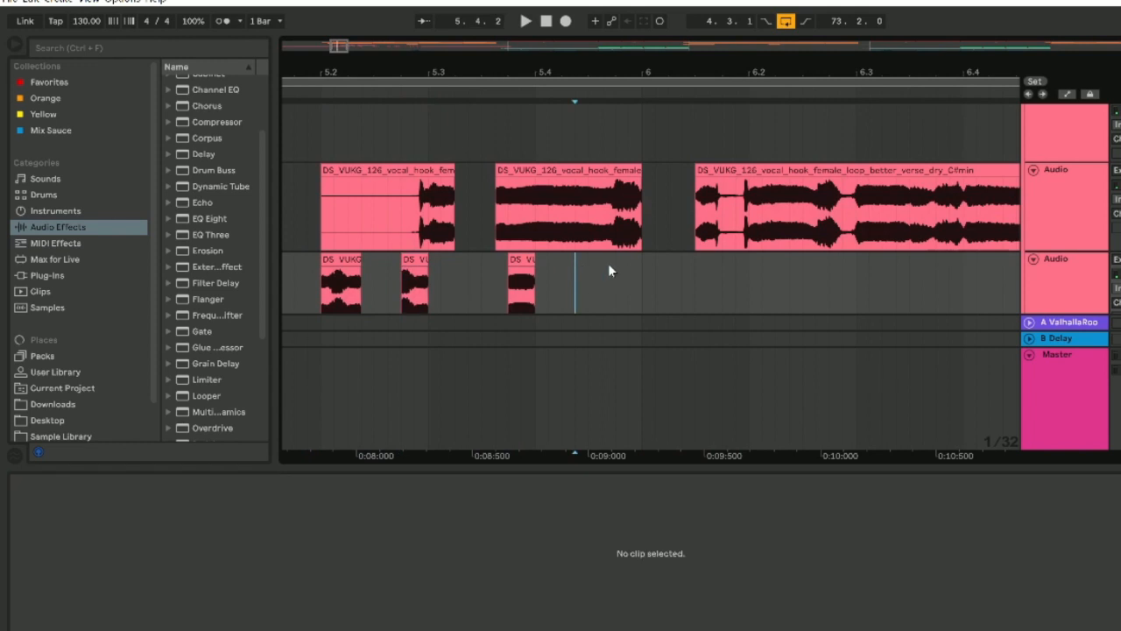
{"action": "key", "text": "ctrl+v"}
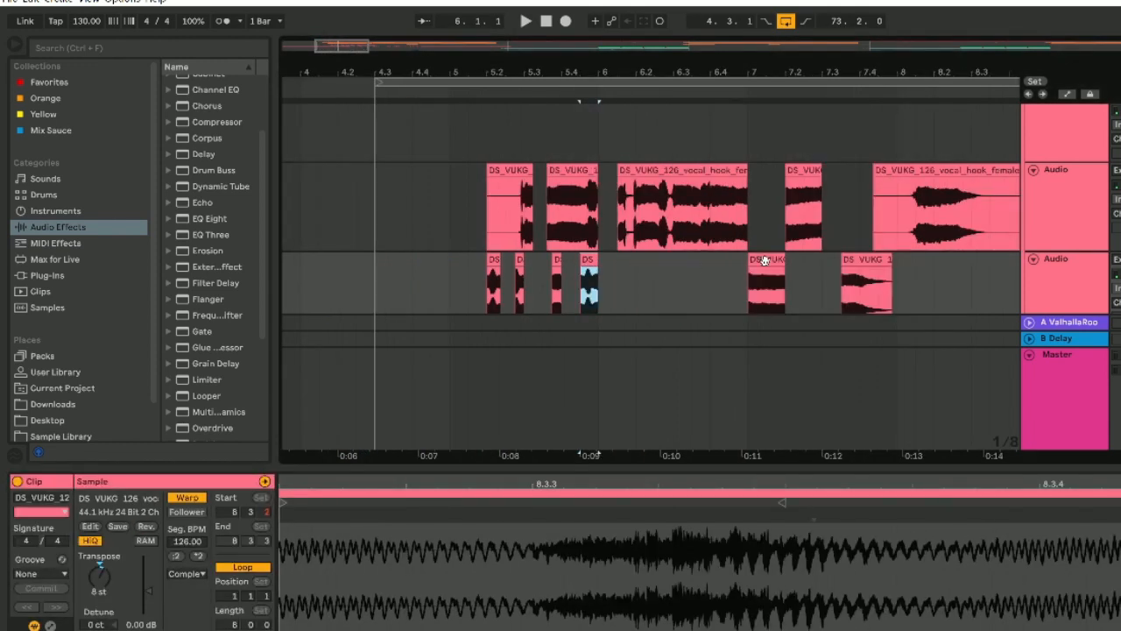
Step: Shorten the vocal slice that ends at bar 7 and give its end a short fade-out
{"action": "scroll", "coordinate": [740, 239], "scroll_direction": "down", "scroll_amount": 1}
{"action": "scroll", "coordinate": [740, 239], "scroll_direction": "up", "scroll_amount": 5}
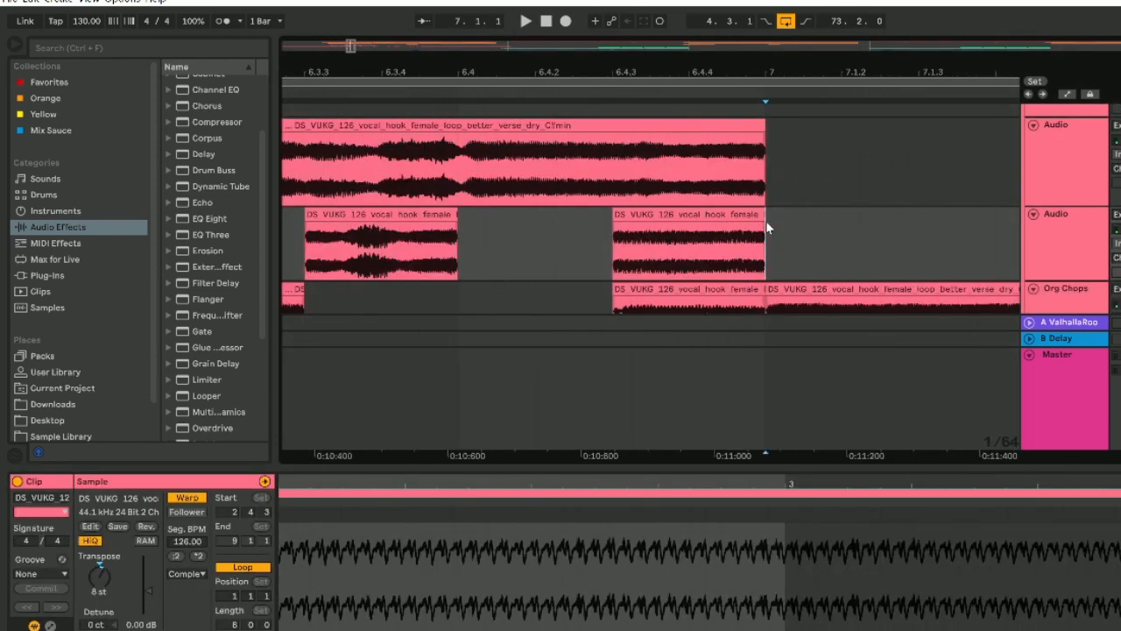
{"action": "left_click", "coordinate": [760, 230]}
{"action": "left_click_drag", "start_coordinate": [764, 245], "coordinate": [727, 245]}
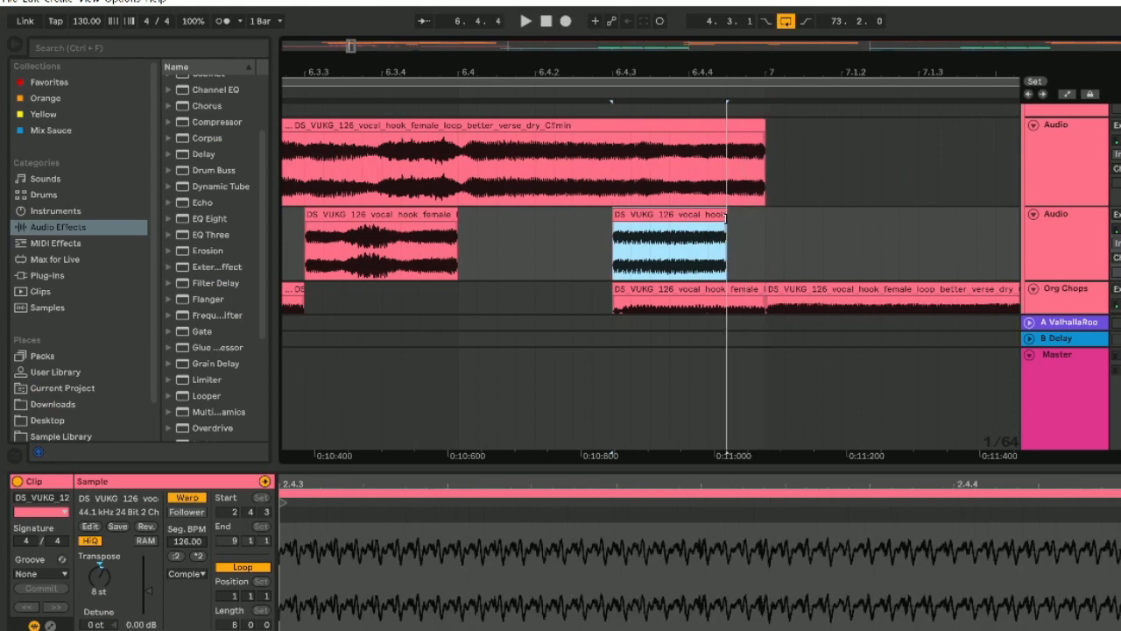
{"action": "left_click", "coordinate": [739, 251]}
{"action": "left_click", "coordinate": [723, 226]}
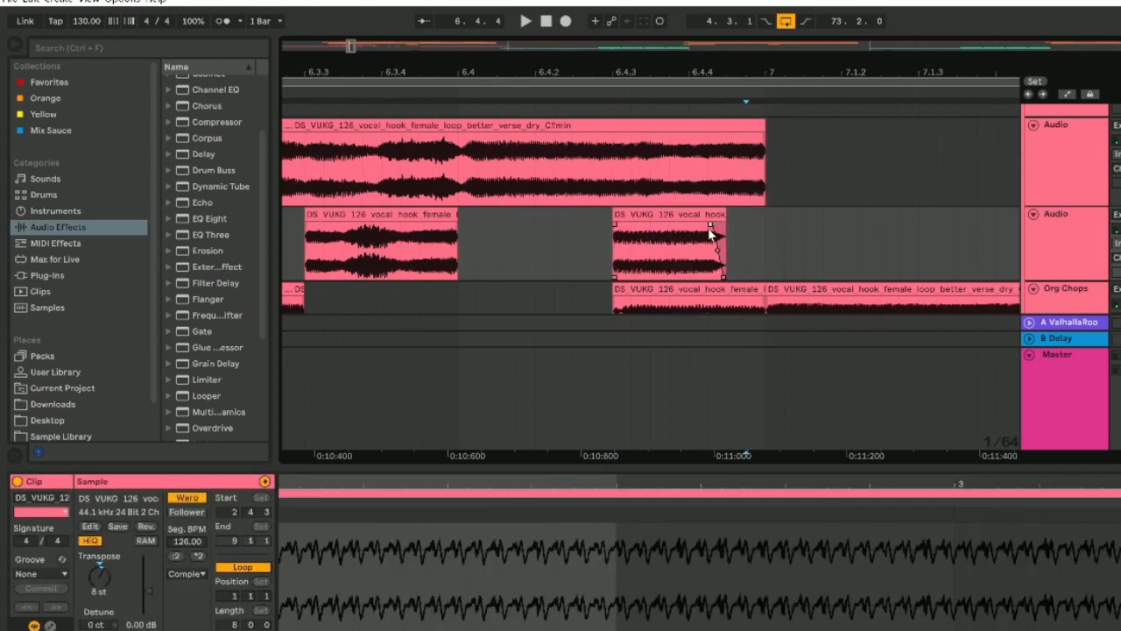
{"action": "left_click", "coordinate": [710, 232]}
Step: Play the Verse Chop vocals from bar 13 and enable the track's audio effect rack
{"action": "key", "text": "space"}
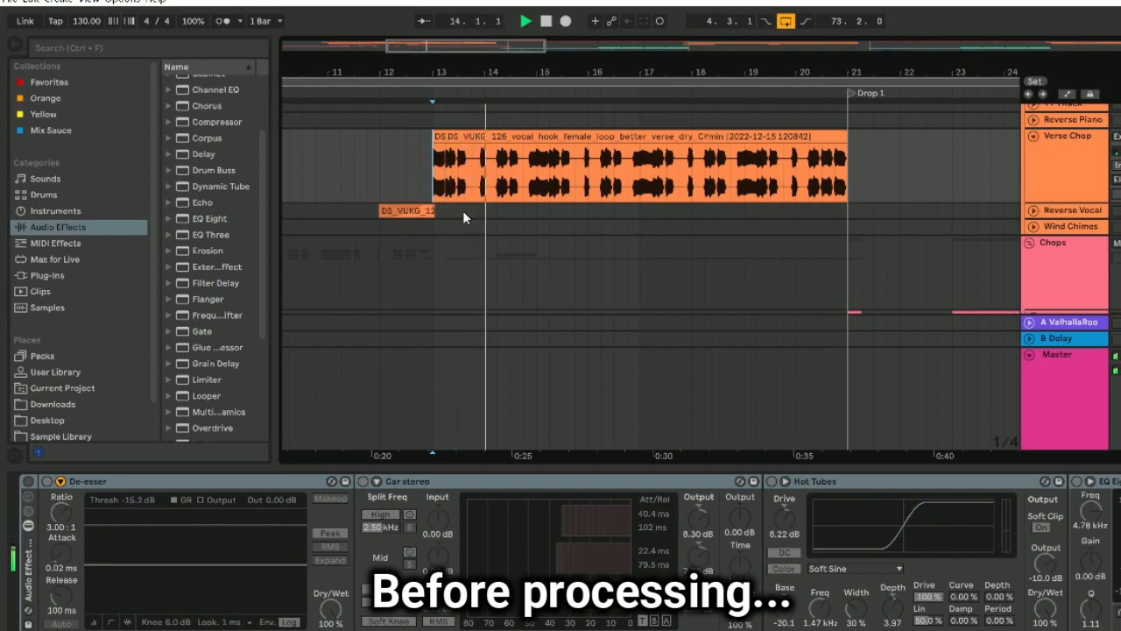
{"action": "left_click", "coordinate": [28, 483]}
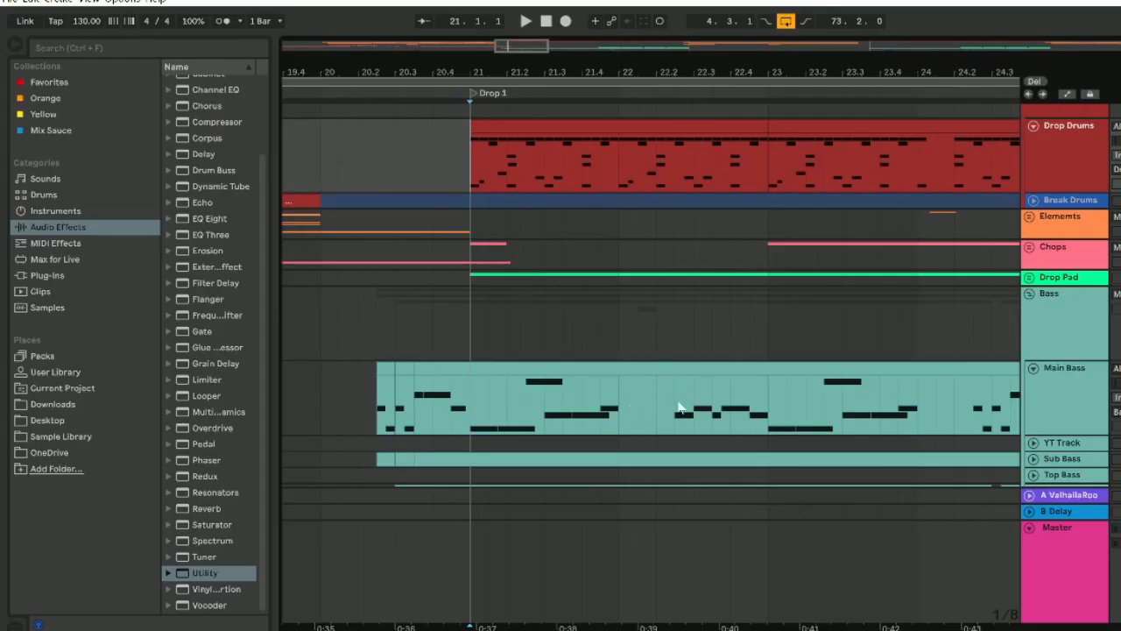
Step: In the first Drop 1 Drop Drums clip, delete the hi-hat and percussion notes between 2 and 2.2, keeping the kick
{"action": "left_click_drag", "start_coordinate": [664, 417], "coordinate": [623, 416]}
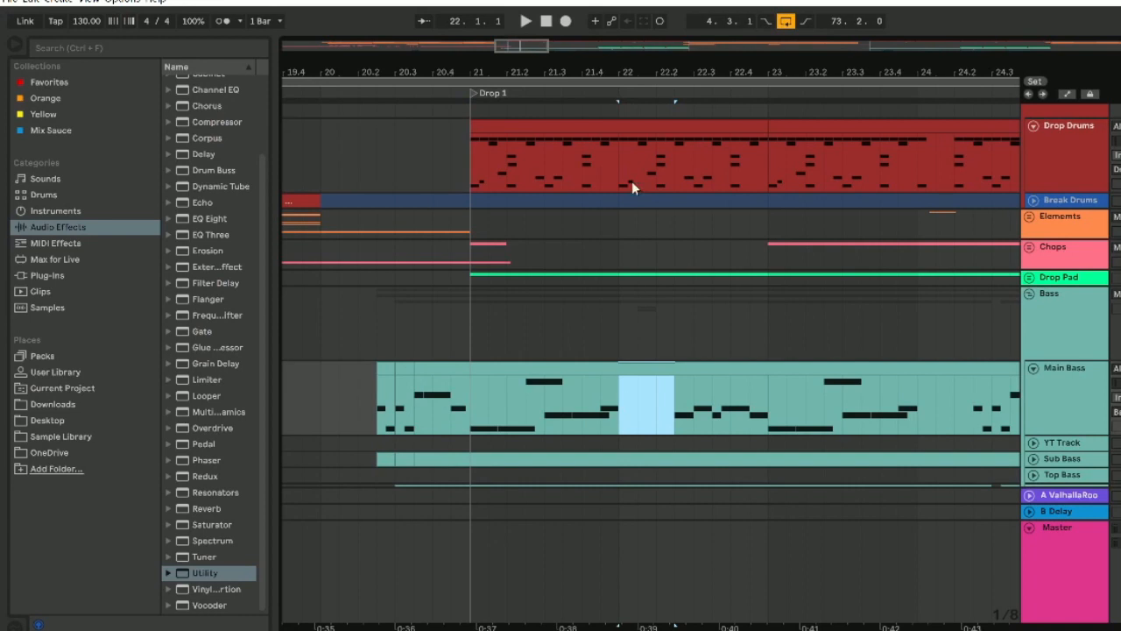
{"action": "left_click", "coordinate": [628, 132]}
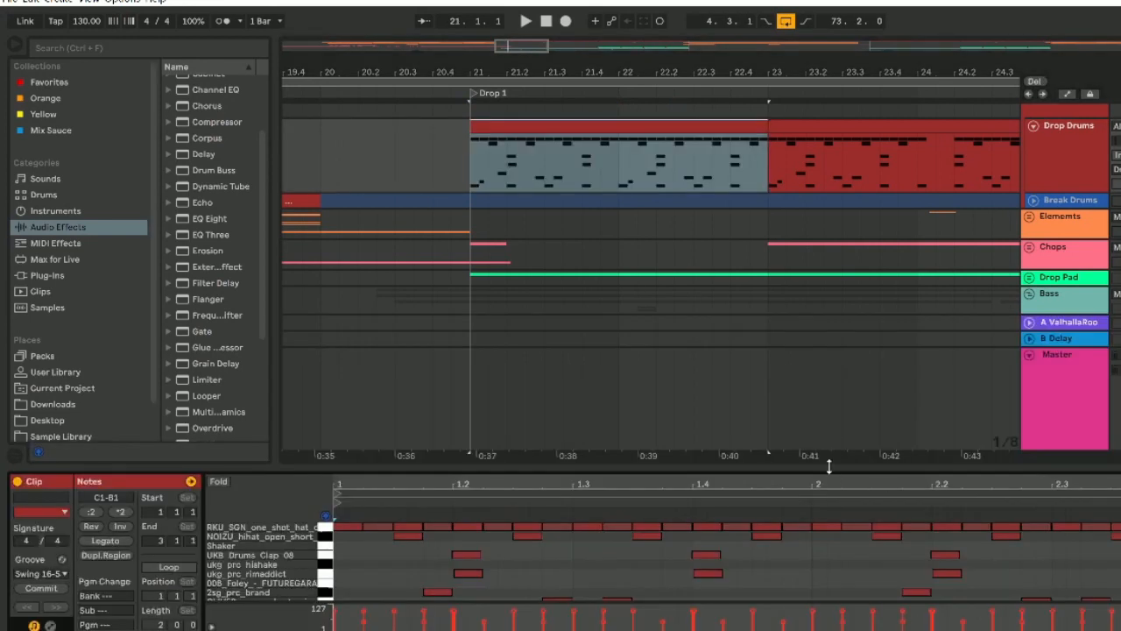
{"action": "left_click_drag", "start_coordinate": [829, 466], "coordinate": [835, 328]}
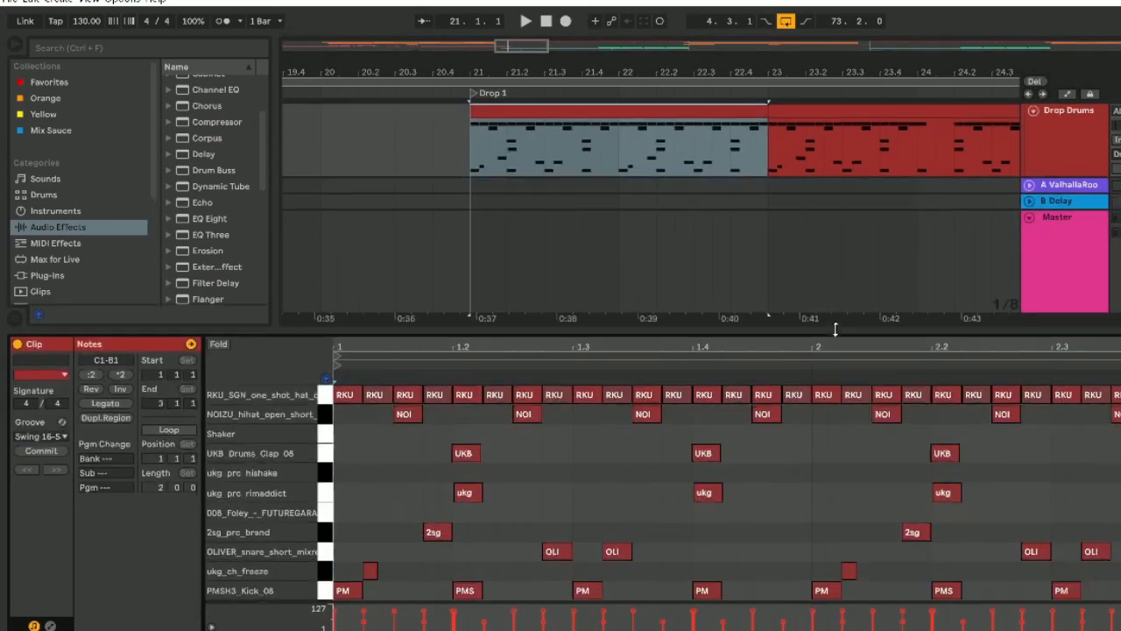
{"action": "left_click", "coordinate": [826, 400]}
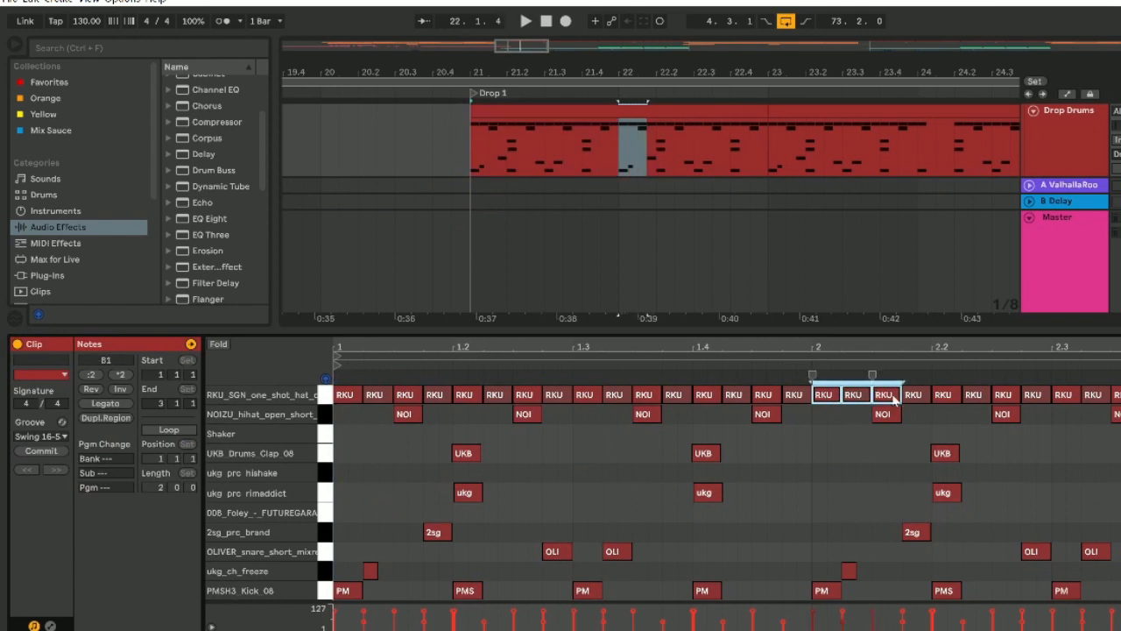
{"action": "key", "text": "Delete"}
{"action": "key", "text": "Delete"}
{"action": "left_click", "coordinate": [912, 532]}
{"action": "key", "text": "Delete"}
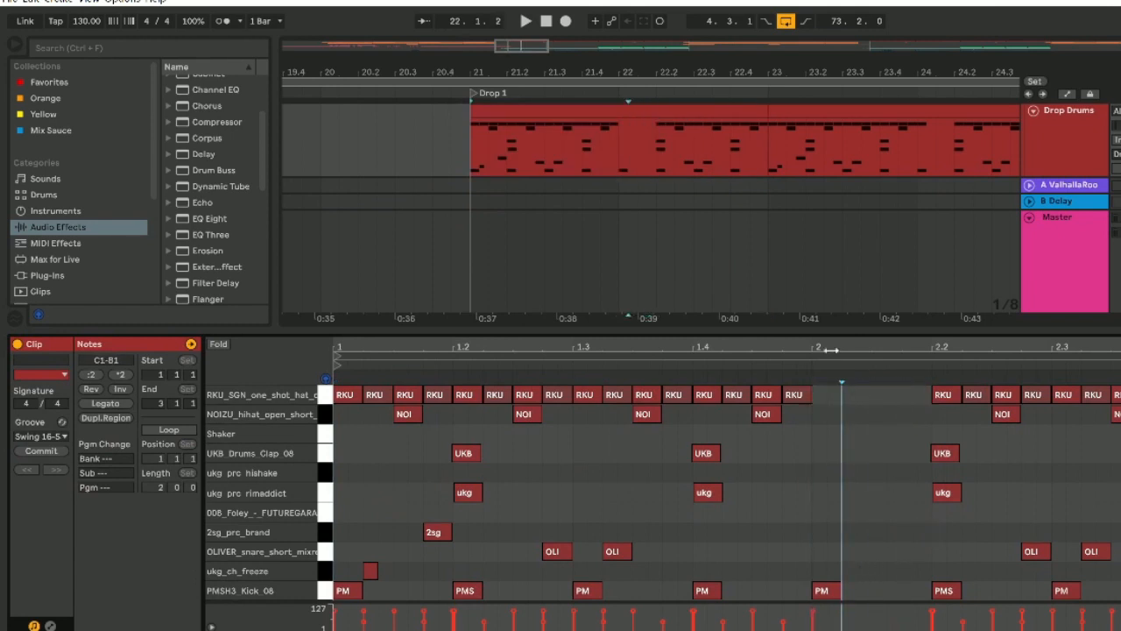
{"action": "left_click_drag", "start_coordinate": [820, 332], "coordinate": [769, 485]}
Step: Review the bass tracks around bar 22 and play that part of Drop 1
{"action": "scroll", "coordinate": [728, 347], "scroll_direction": "down", "scroll_amount": 3}
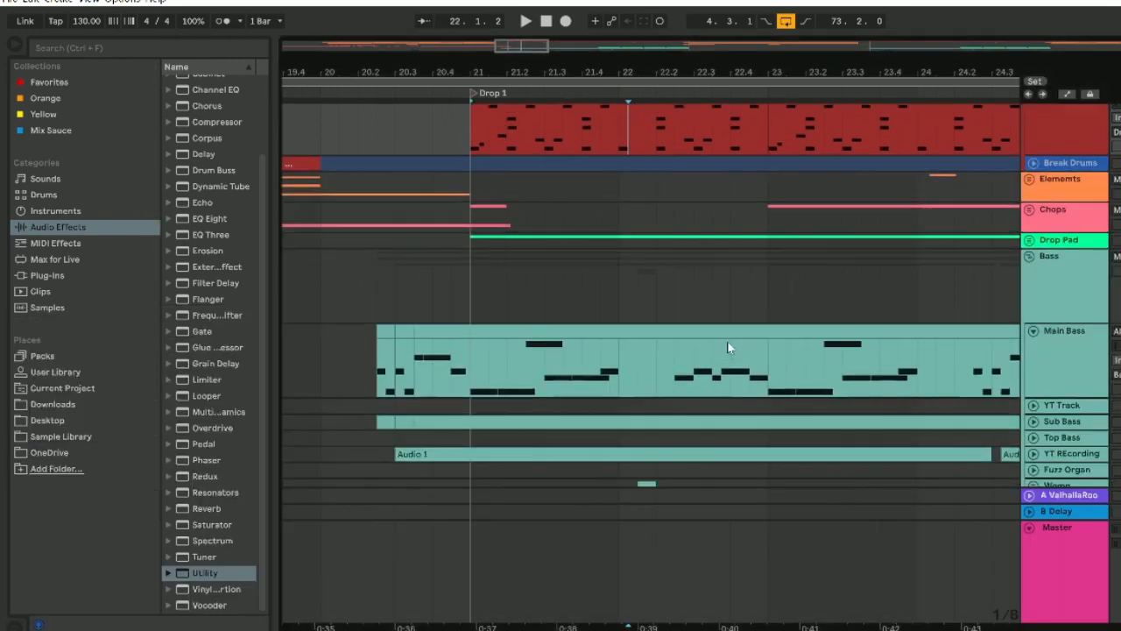
{"action": "left_click", "coordinate": [1035, 377]}
{"action": "scroll", "coordinate": [671, 321], "scroll_direction": "down", "scroll_amount": 5}
{"action": "left_click", "coordinate": [631, 245]}
{"action": "key", "text": "space"}
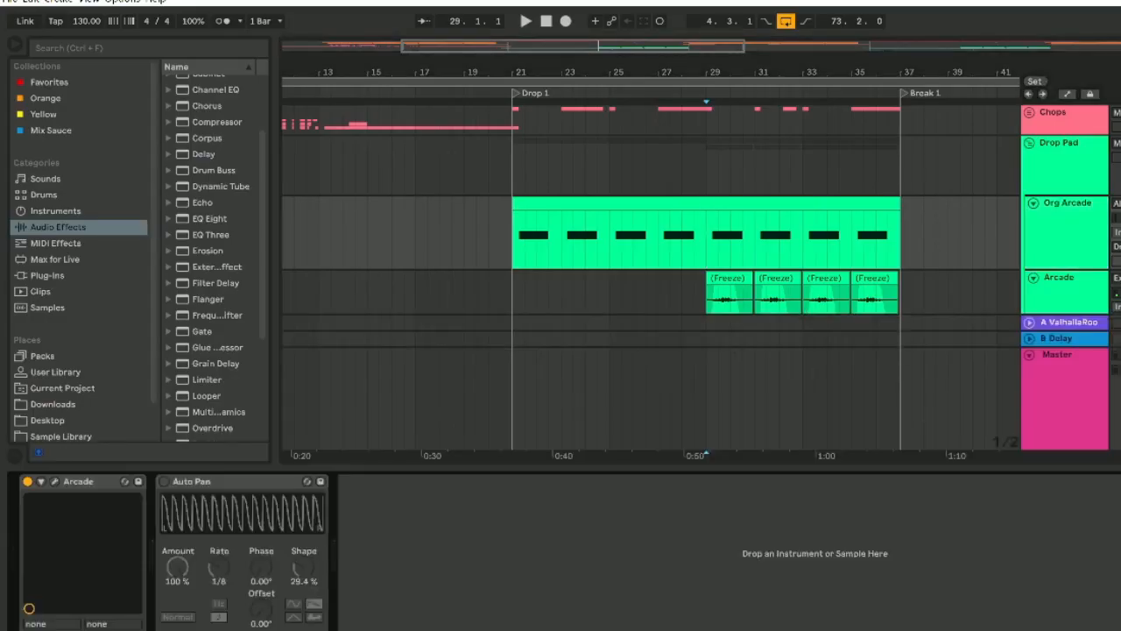
Step: Audition the Org Arcade pad from bar 29 with its Auto Pan switched on and then off
{"action": "scroll", "coordinate": [728, 216], "scroll_direction": "up", "scroll_amount": 3}
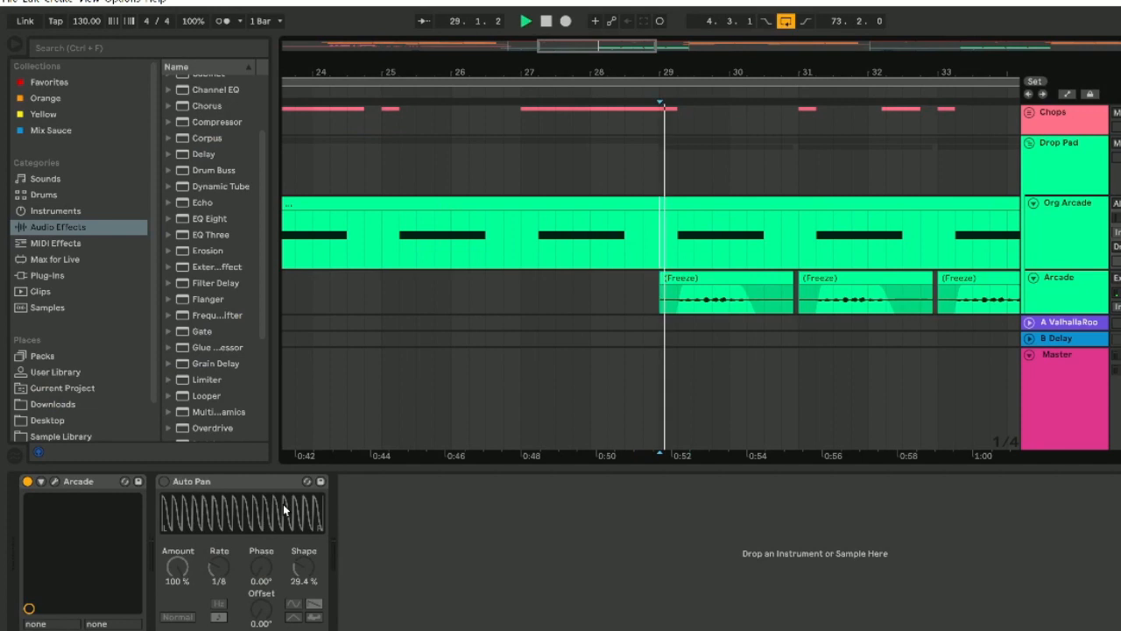
{"action": "left_click", "coordinate": [164, 482]}
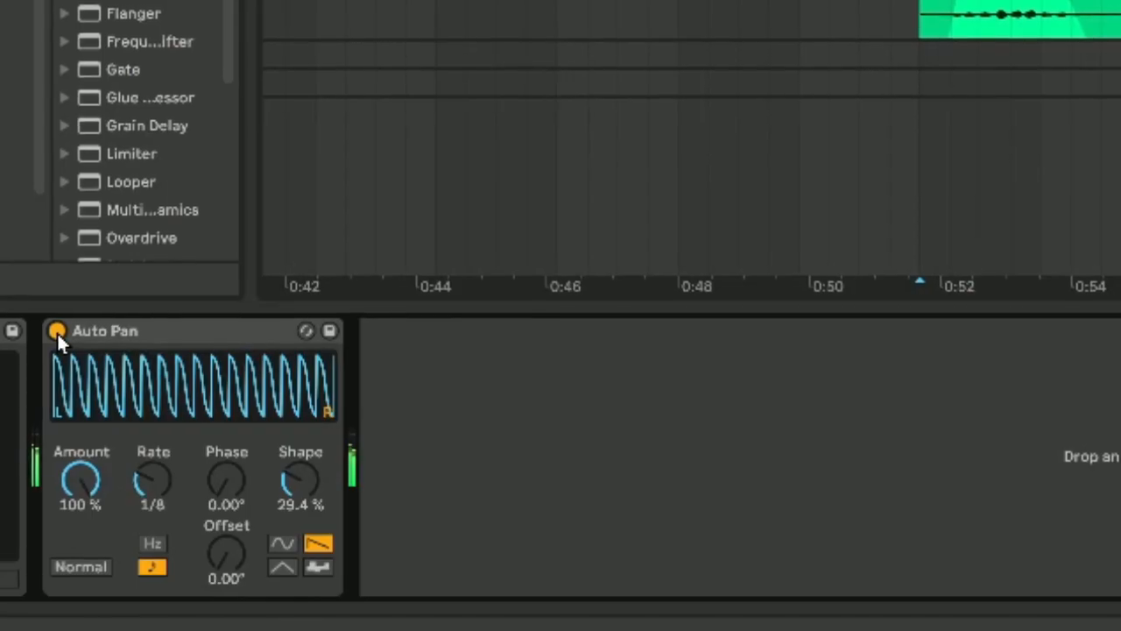
{"action": "left_click", "coordinate": [56, 330]}
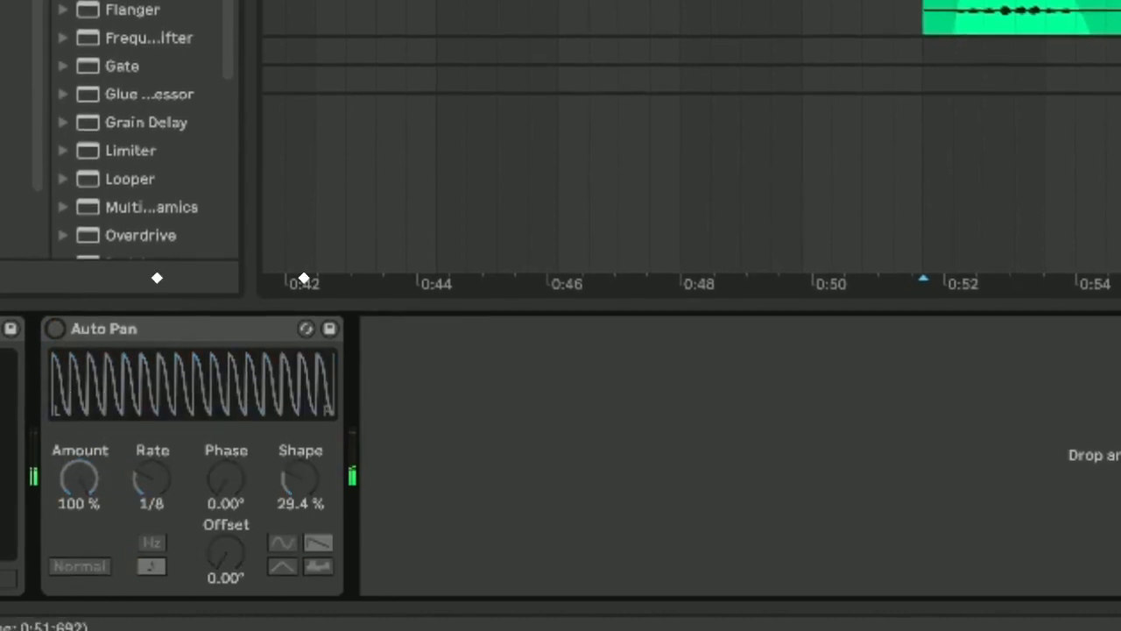
Step: Inspect the Arcade track's effect chain through to its Auto Pan and play the frozen clips from bar 29
{"action": "scroll", "coordinate": [627, 216], "scroll_direction": "down", "scroll_amount": 1}
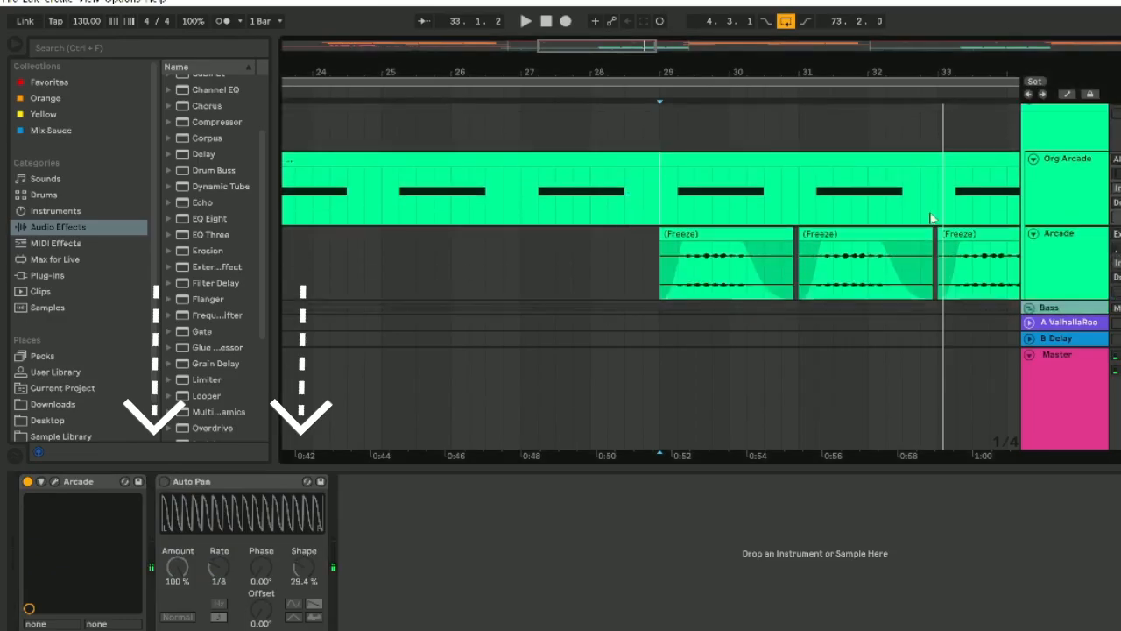
{"action": "left_click", "coordinate": [1065, 253]}
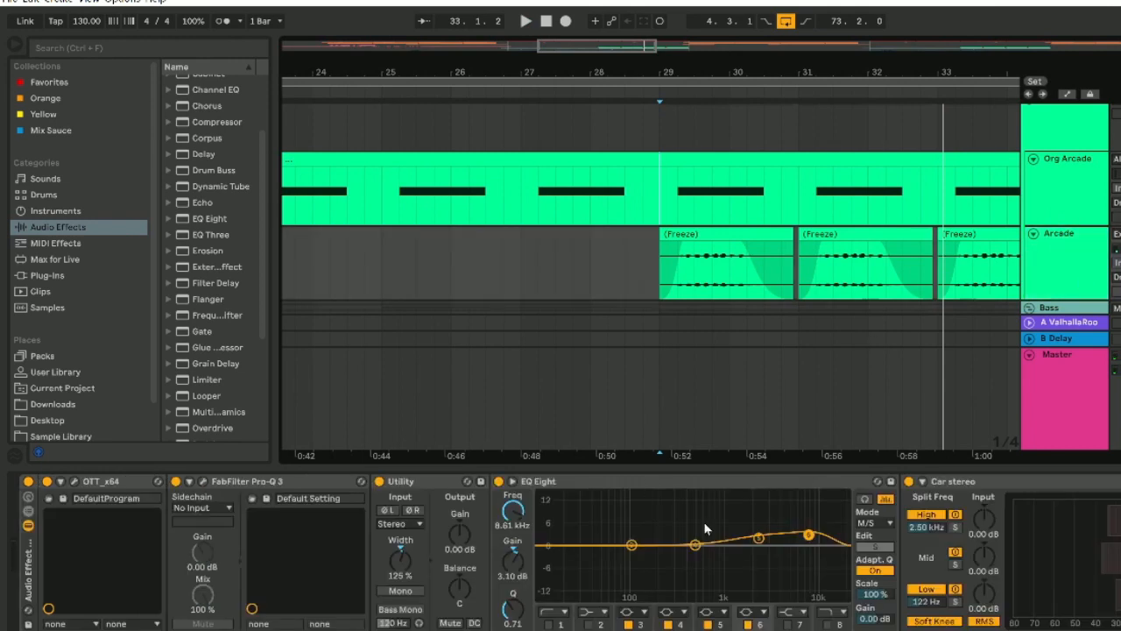
{"action": "scroll", "coordinate": [565, 552], "scroll_direction": "right", "scroll_amount": 10}
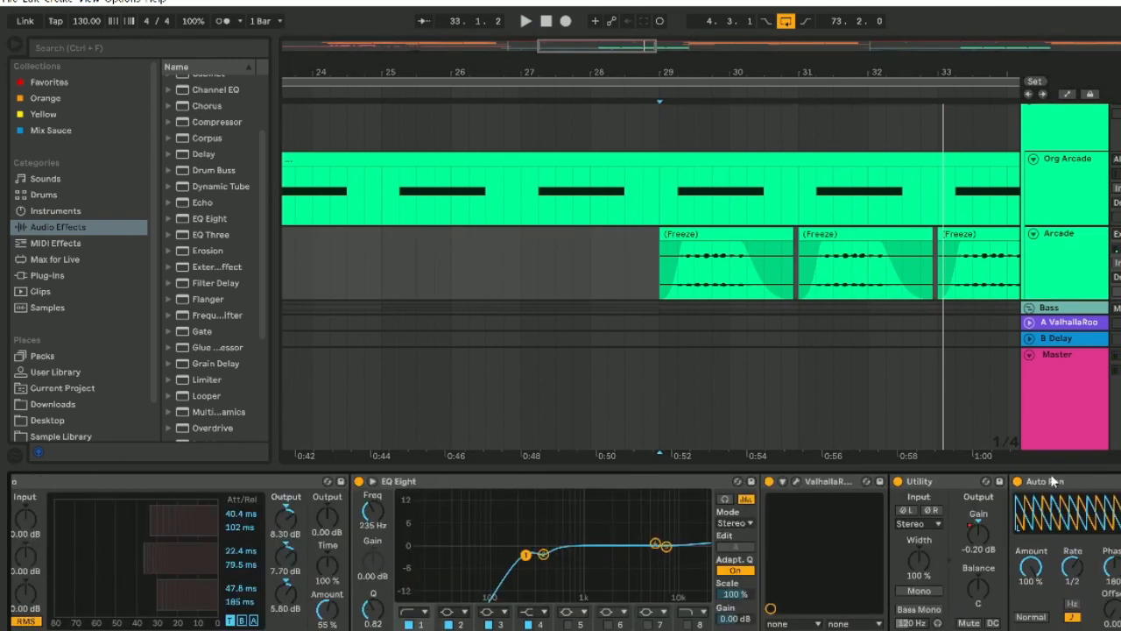
{"action": "left_click", "coordinate": [719, 233]}
{"action": "key", "text": "space"}
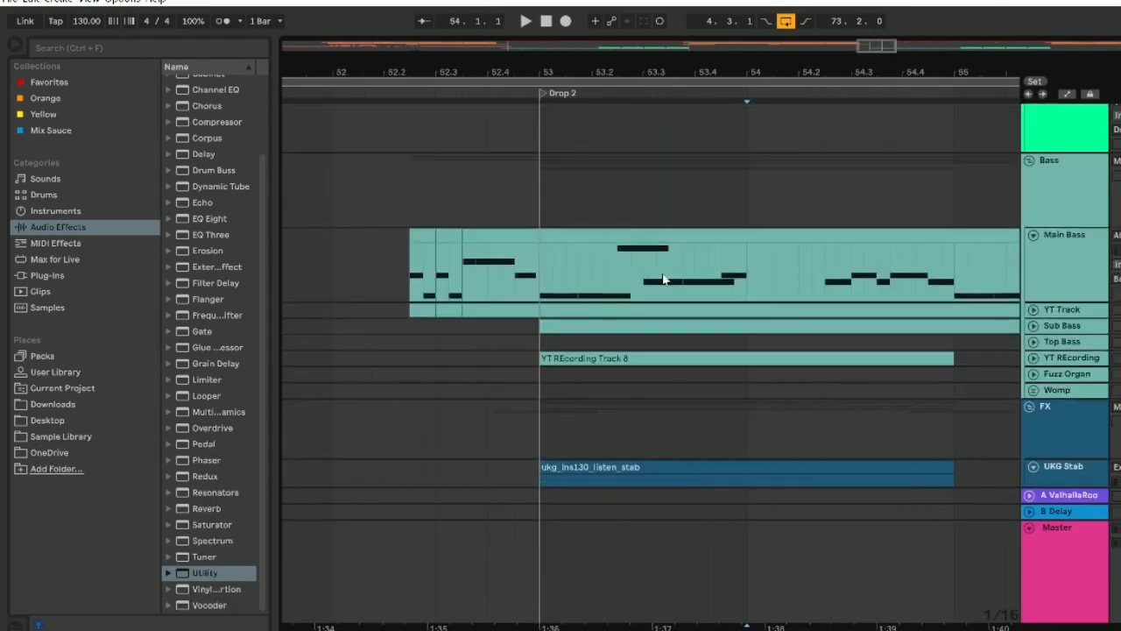
Step: Delete the closed hi-hat notes from the opening Drop Drums section of Drop 2
{"action": "scroll", "coordinate": [563, 207], "scroll_direction": "up", "scroll_amount": 10}
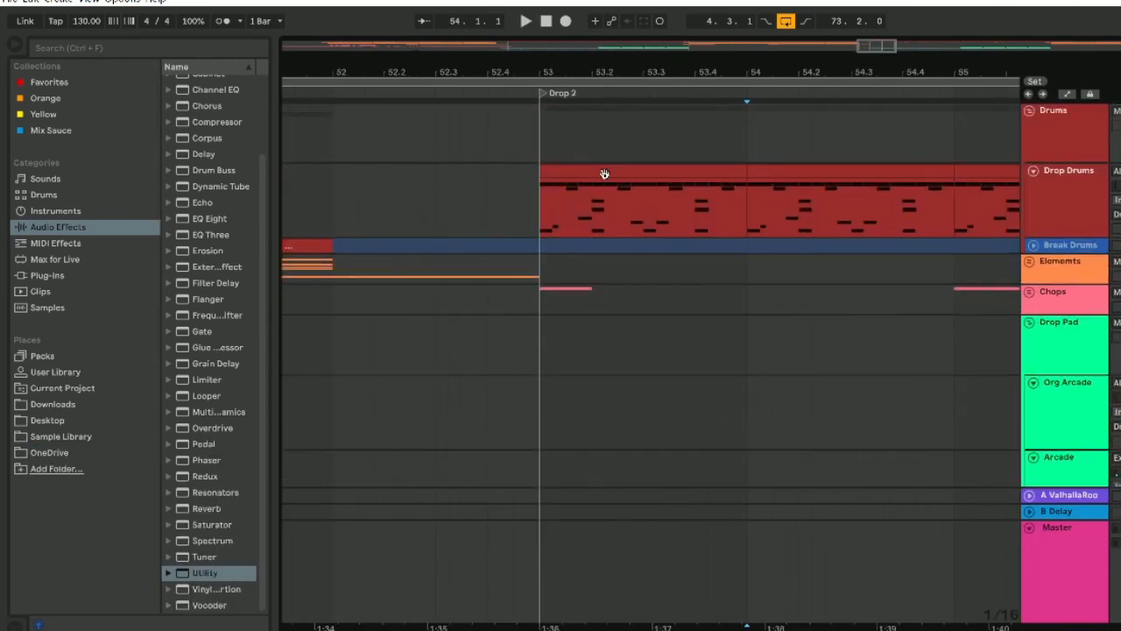
{"action": "left_click", "coordinate": [605, 173]}
{"action": "double_click", "coordinate": [604, 174]}
{"action": "left_click", "coordinate": [325, 269]}
{"action": "key", "text": "Delete"}
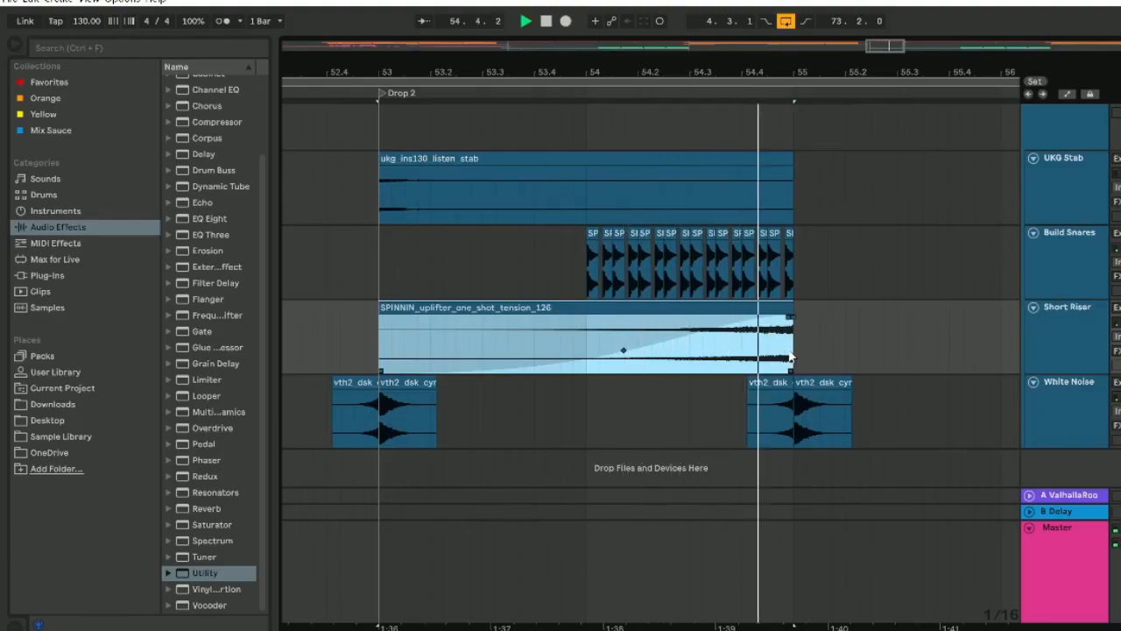
Step: Review Drop 2's FX, drum and bass tracks while playing from bar 53
{"action": "left_click", "coordinate": [771, 403]}
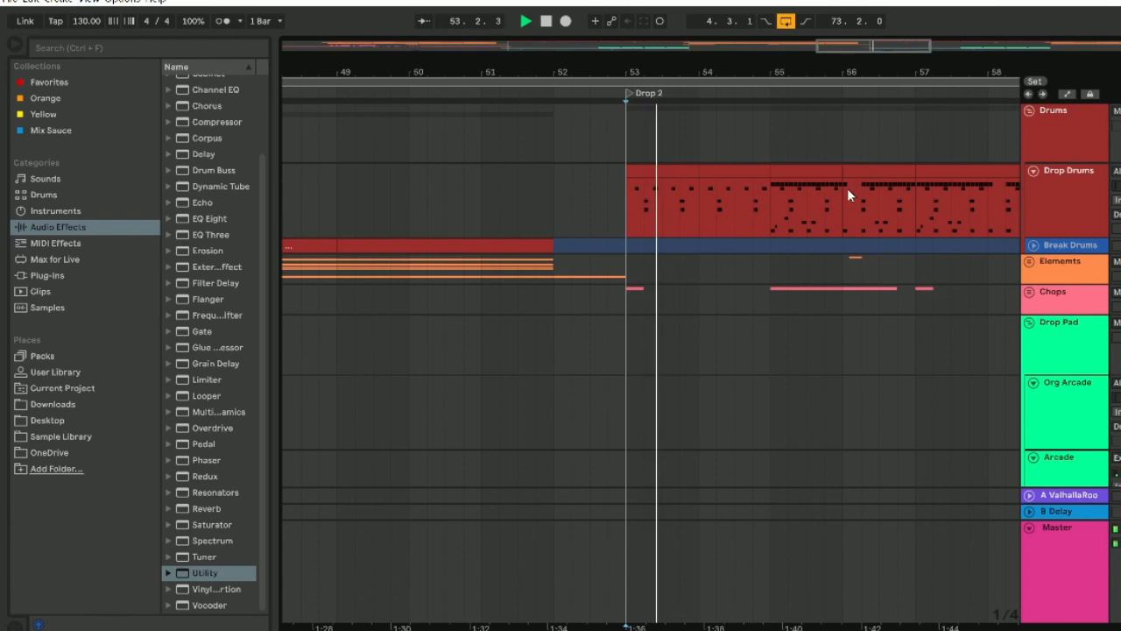
{"action": "scroll", "coordinate": [840, 178], "scroll_direction": "down", "scroll_amount": 15}
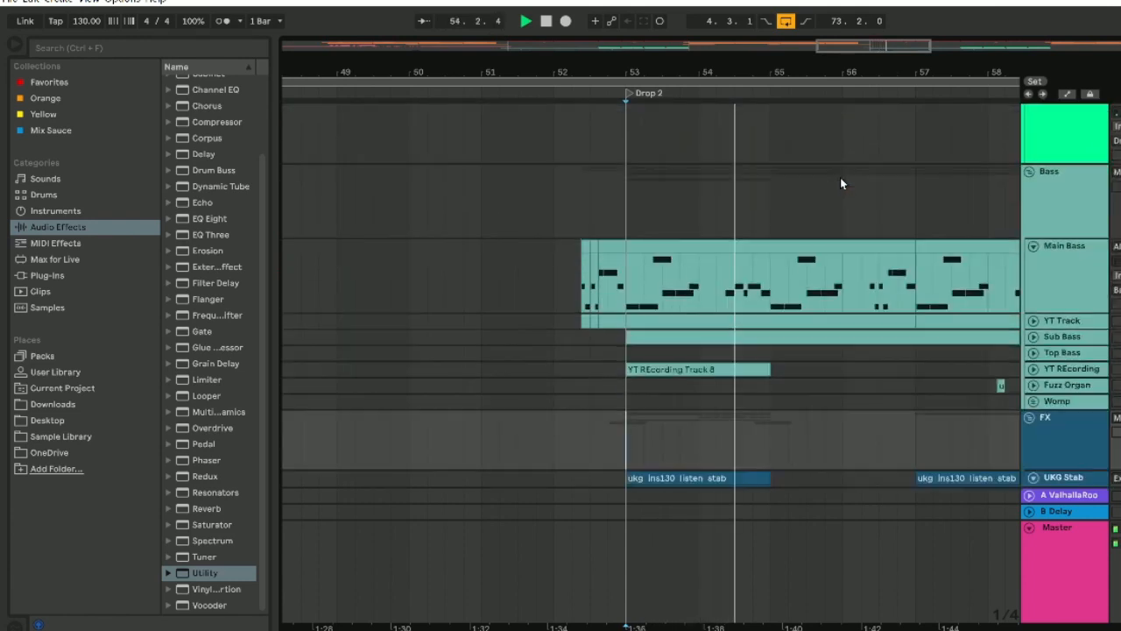